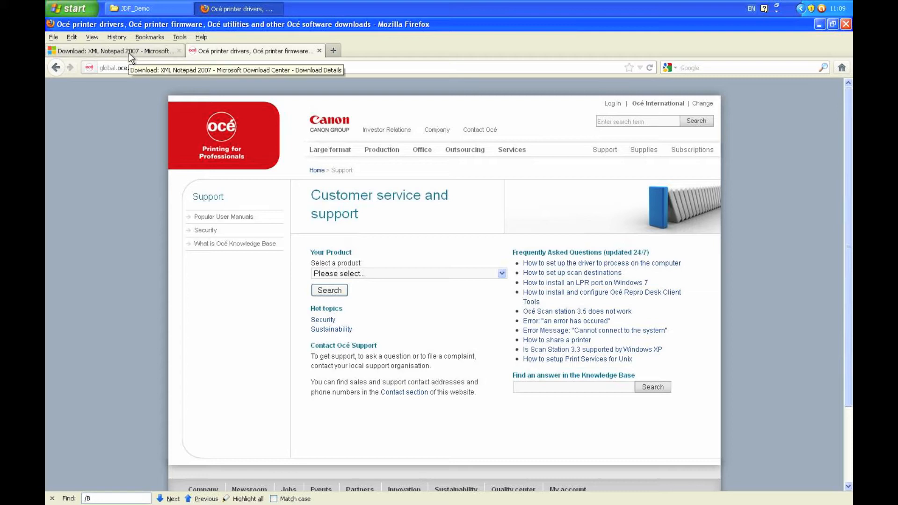
Download the XML Notepad 2007 installer, XmlNotepad.msi, from the Microsoft Download Center and save the file.
{"action": "left_click", "coordinate": [131, 52]}
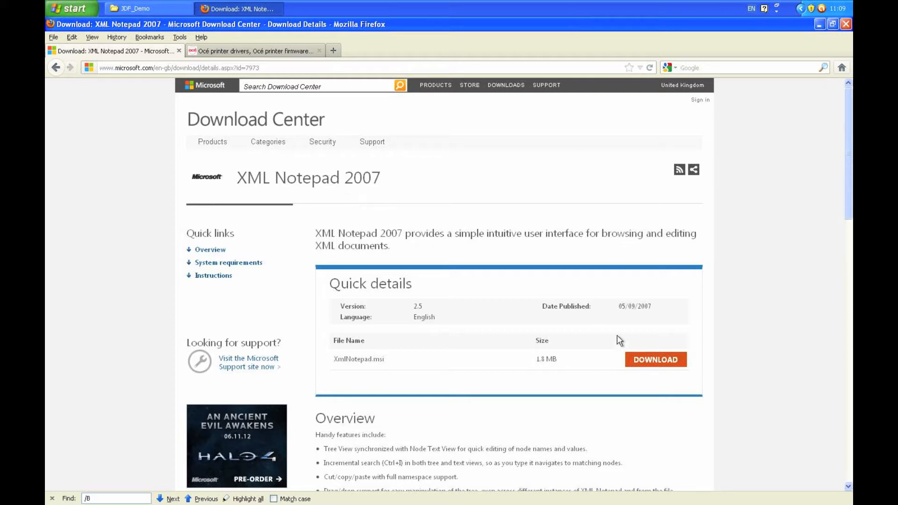
{"action": "left_click", "coordinate": [648, 359]}
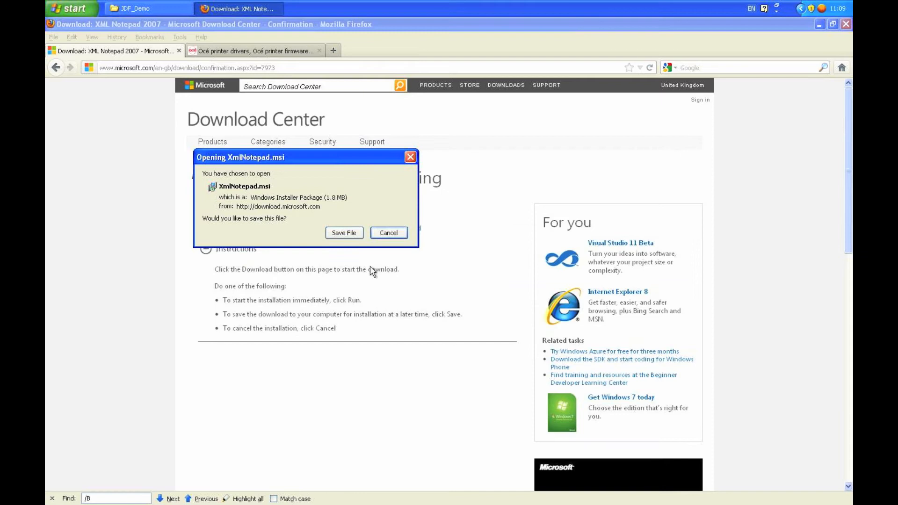
{"action": "left_click", "coordinate": [344, 233]}
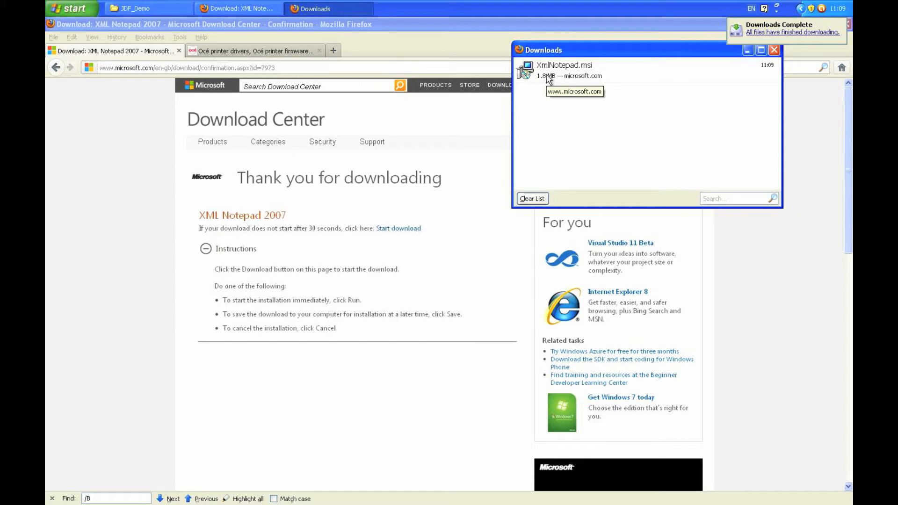
Launch the downloaded XmlNotepad.msi and allow it to run despite the executable and security warnings.
{"action": "double_click", "coordinate": [546, 75]}
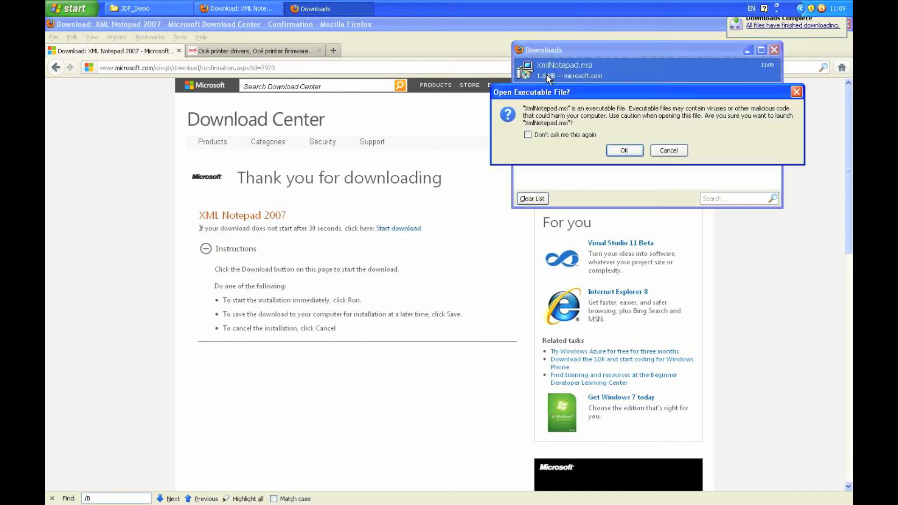
{"action": "left_click", "coordinate": [632, 154]}
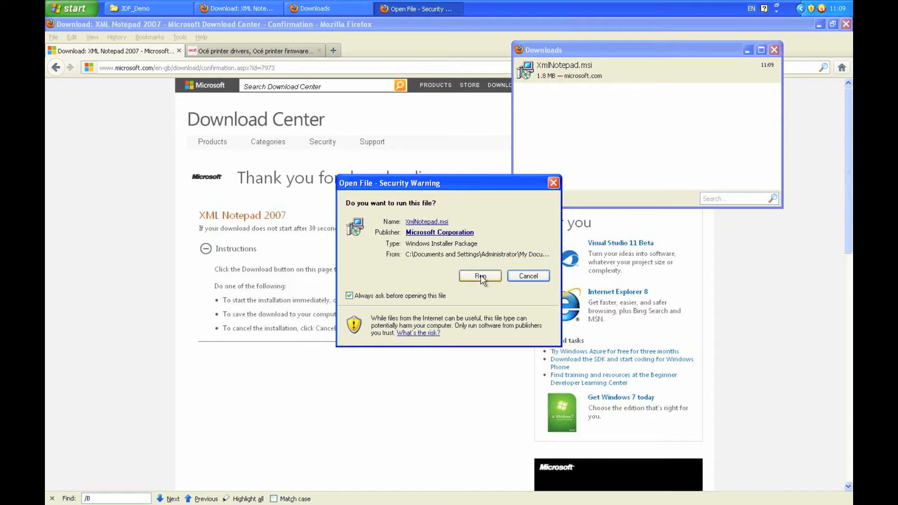
{"action": "left_click", "coordinate": [478, 277]}
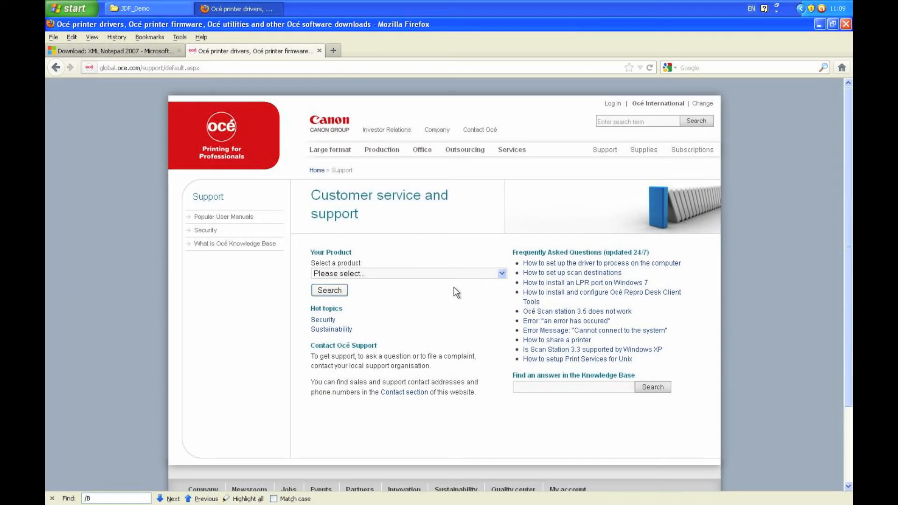
Search the Océ support site for the product Océ VarioPrint 6320 Ultra Line.
{"action": "left_click", "coordinate": [492, 277]}
{"action": "scroll", "coordinate": [476, 344], "scroll_direction": "down", "scroll_amount": 10}
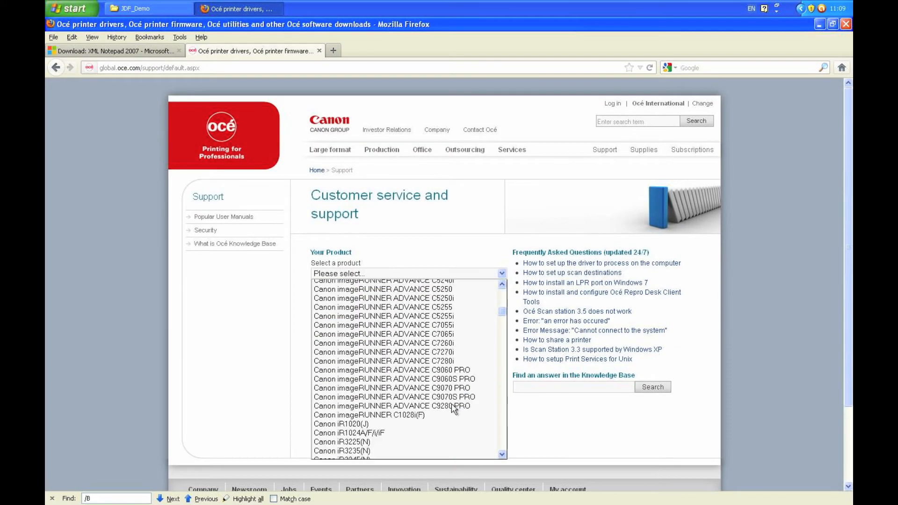
{"action": "scroll", "coordinate": [452, 405], "scroll_direction": "down", "scroll_amount": 20}
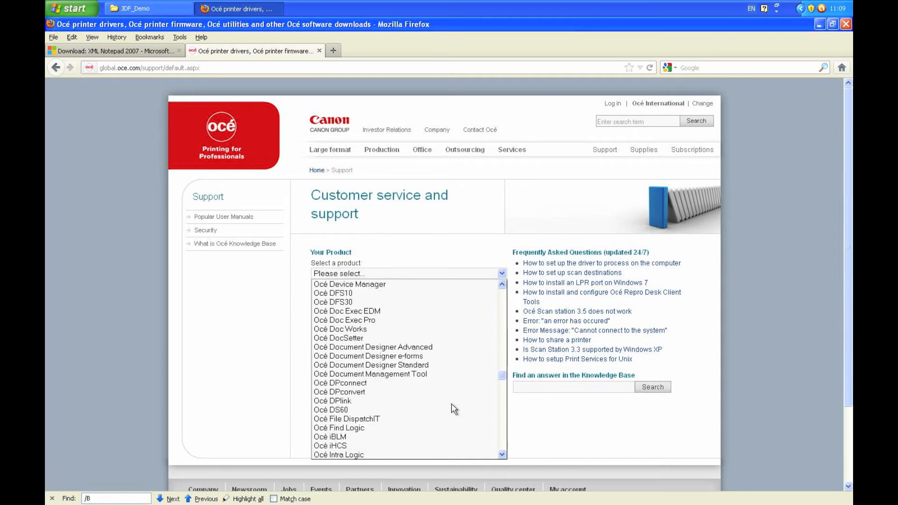
{"action": "scroll", "coordinate": [452, 405], "scroll_direction": "down", "scroll_amount": 15}
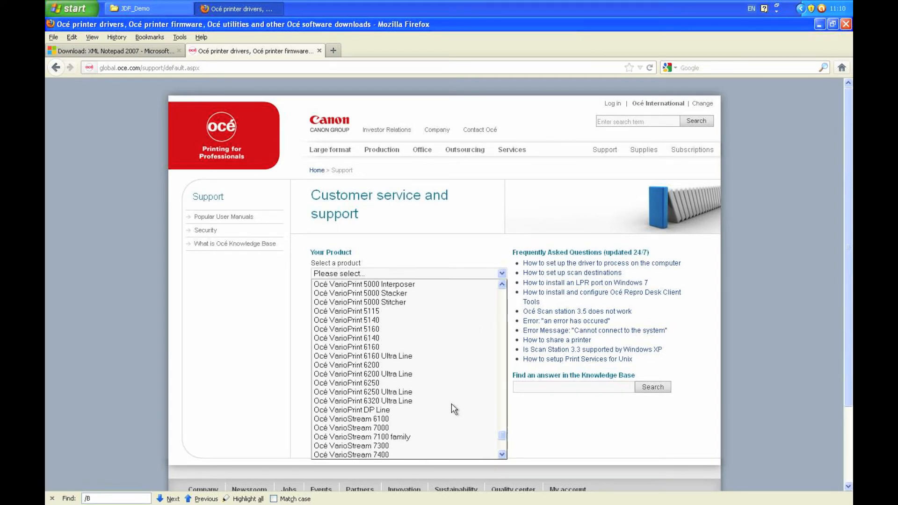
{"action": "left_click", "coordinate": [374, 400]}
{"action": "left_click", "coordinate": [330, 292]}
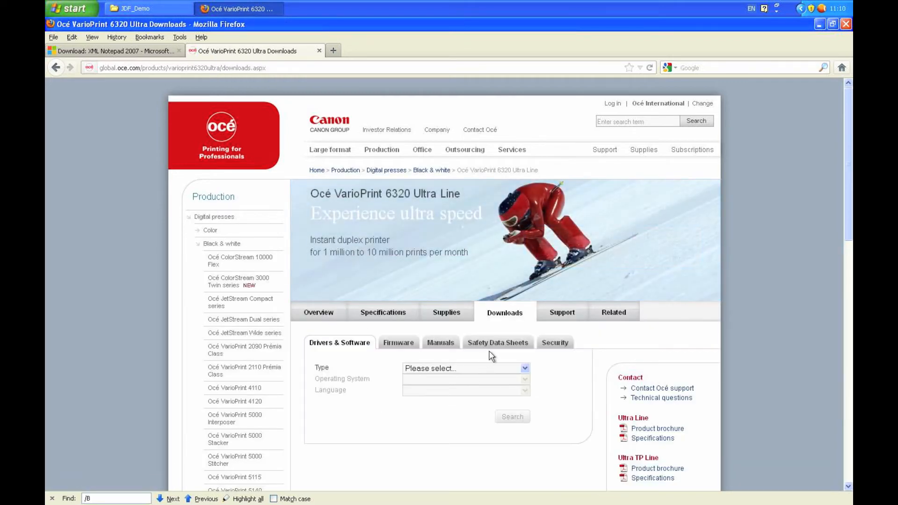
Search the product's downloads for Windows XP drivers in English-UK.
{"action": "left_click", "coordinate": [457, 391]}
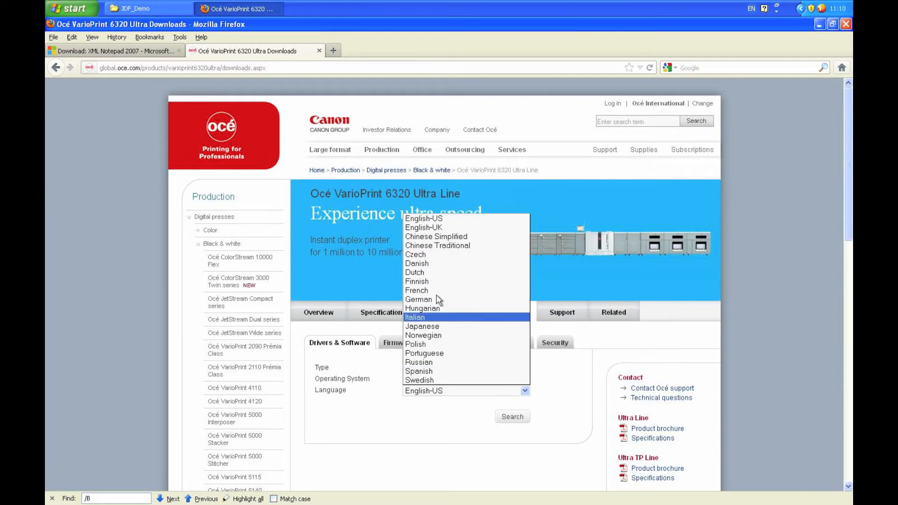
{"action": "left_click", "coordinate": [438, 232]}
{"action": "left_click", "coordinate": [519, 420]}
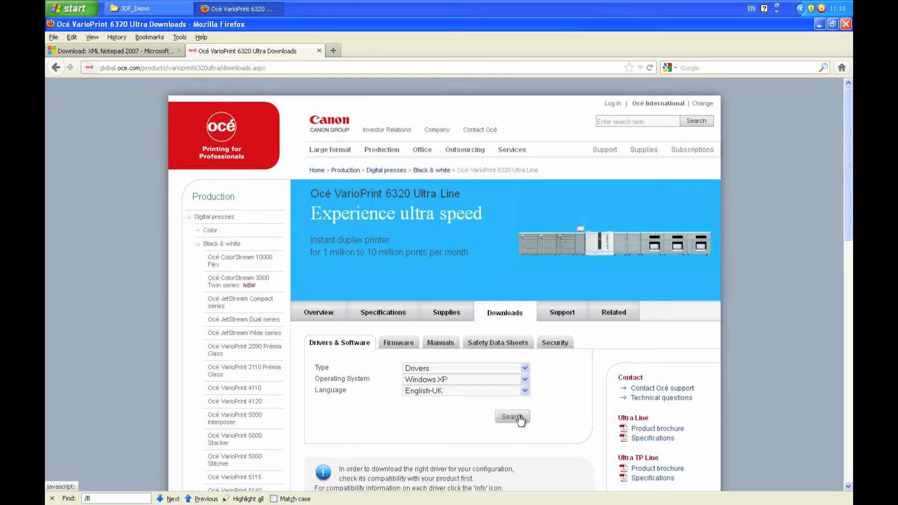
Download the VP6xx0 PS Driver, version 5.1.0.0, accepting the end-user license agreement and saving the file.
{"action": "scroll", "coordinate": [397, 400], "scroll_direction": "down", "scroll_amount": 12}
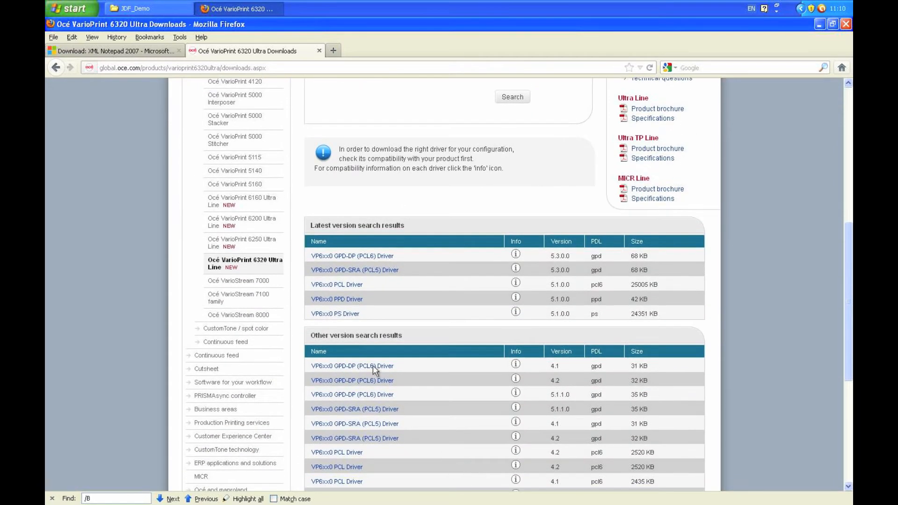
{"action": "left_click", "coordinate": [327, 314]}
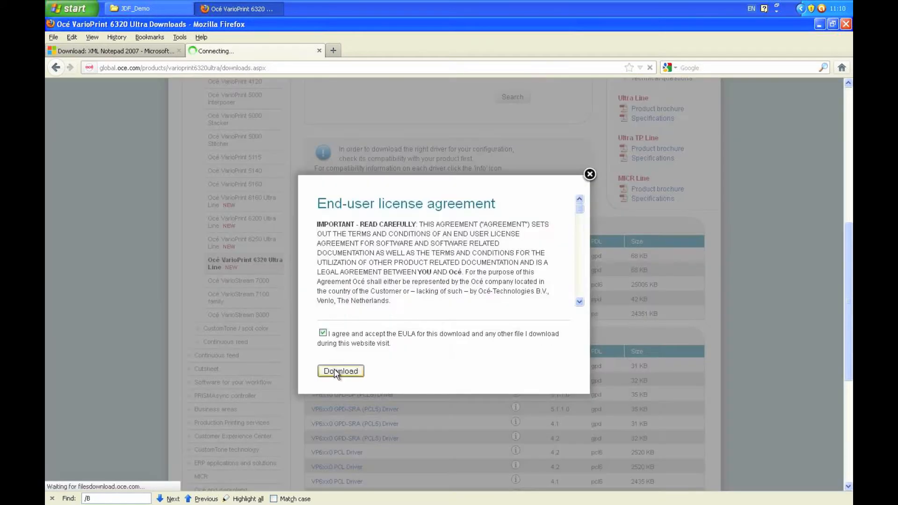
{"action": "left_click", "coordinate": [334, 369]}
{"action": "left_click", "coordinate": [334, 233]}
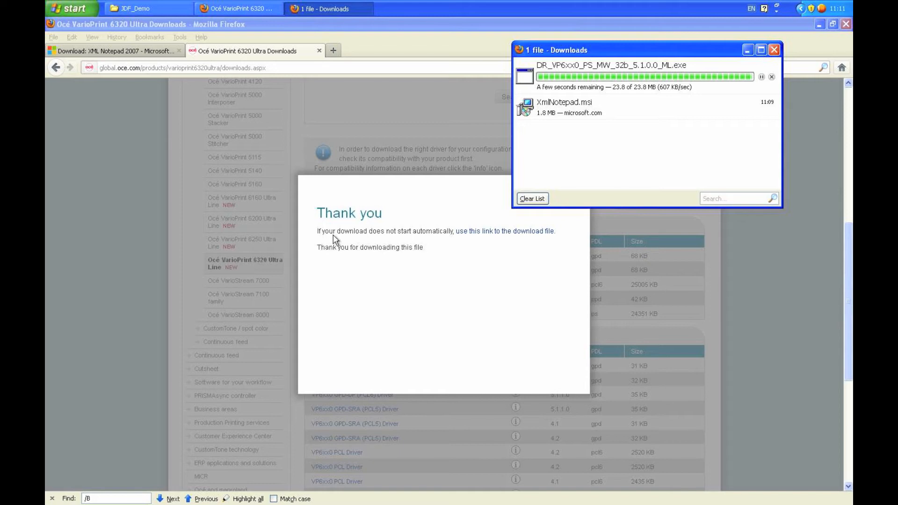
Launch the downloaded DR_VP6xx0_PS_MW_32b_5.1.0.0_ML.exe driver installer and allow it to run.
{"action": "double_click", "coordinate": [585, 69]}
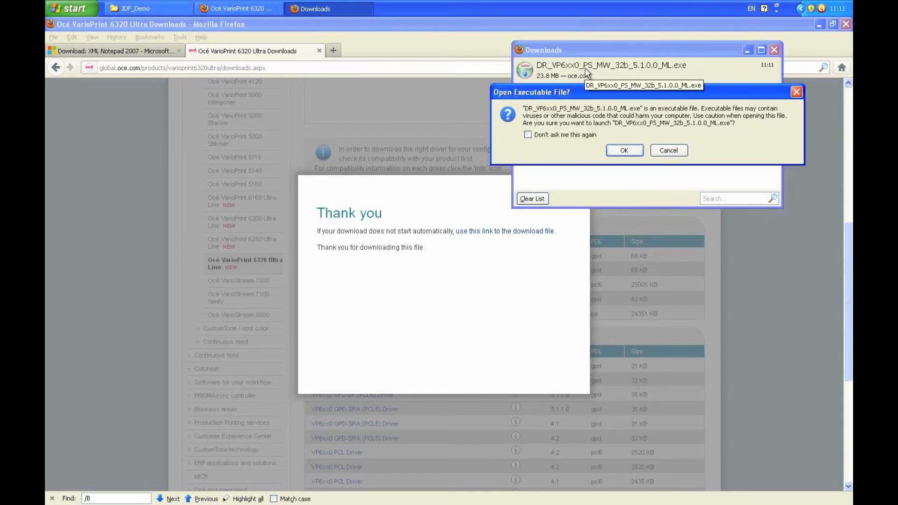
{"action": "left_click", "coordinate": [624, 150]}
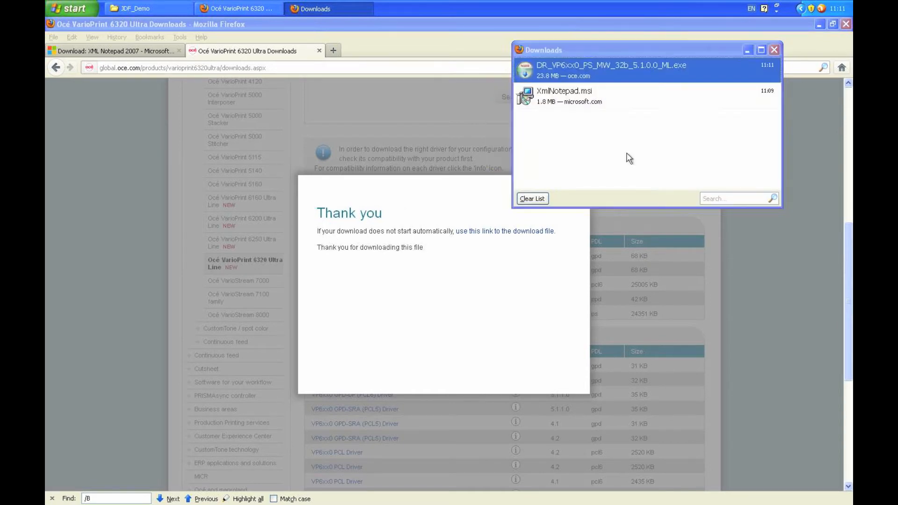
{"action": "left_click", "coordinate": [492, 275]}
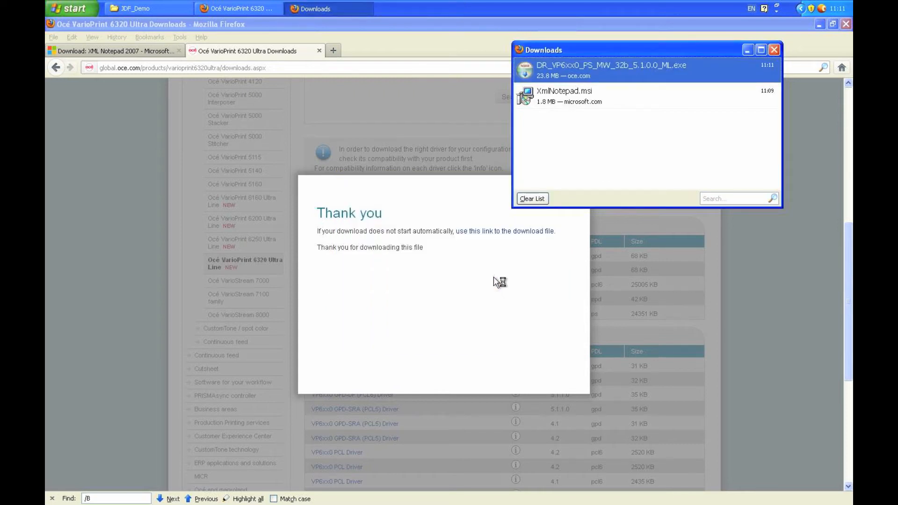
Choose an English installer language, accept the license agreement, and install the VP6xx0_PS_INSTALLER component.
{"action": "left_click", "coordinate": [518, 274]}
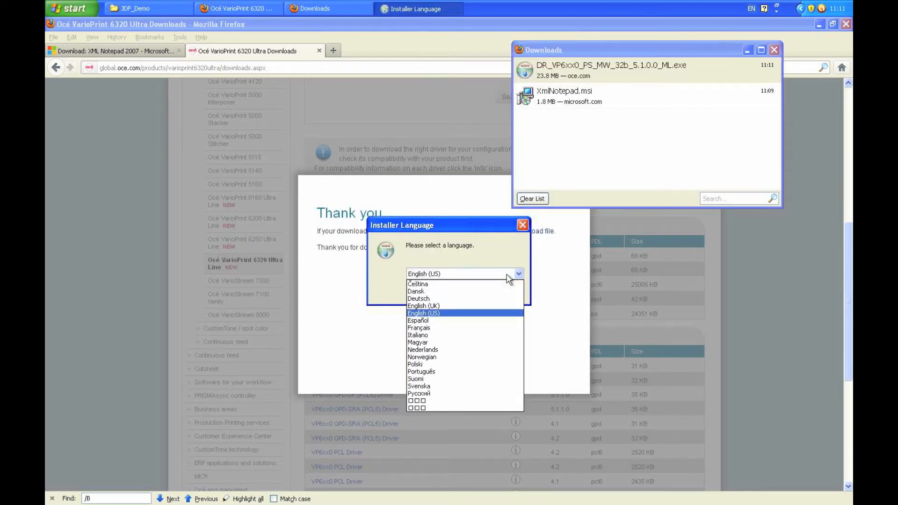
{"action": "left_click", "coordinate": [481, 310]}
{"action": "left_click", "coordinate": [452, 293]}
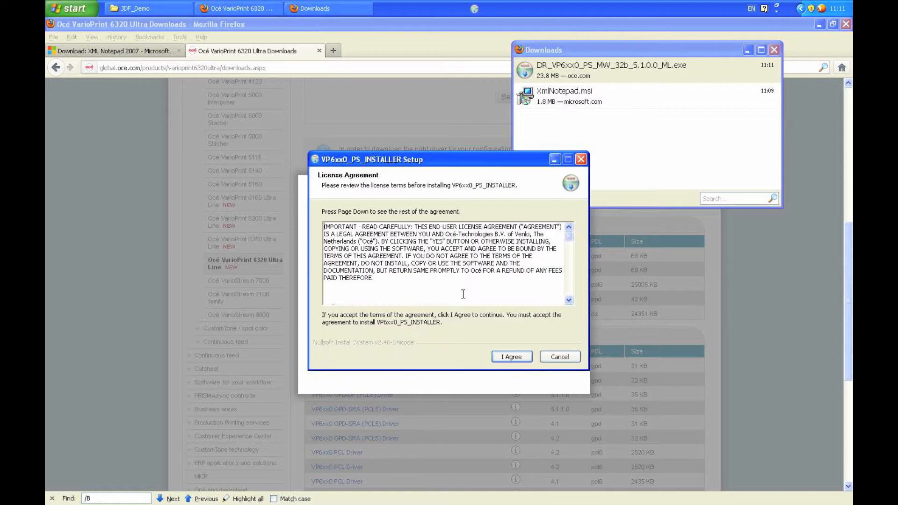
{"action": "left_click", "coordinate": [509, 355]}
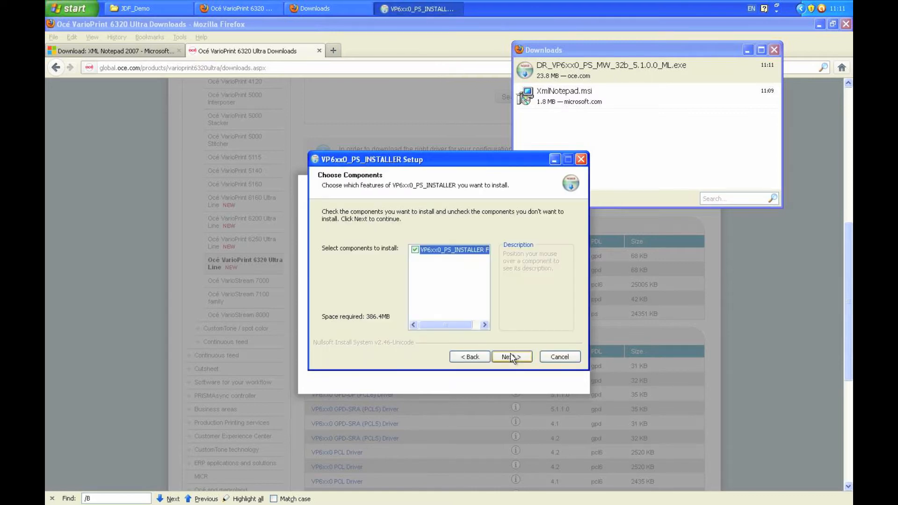
{"action": "left_click", "coordinate": [511, 357]}
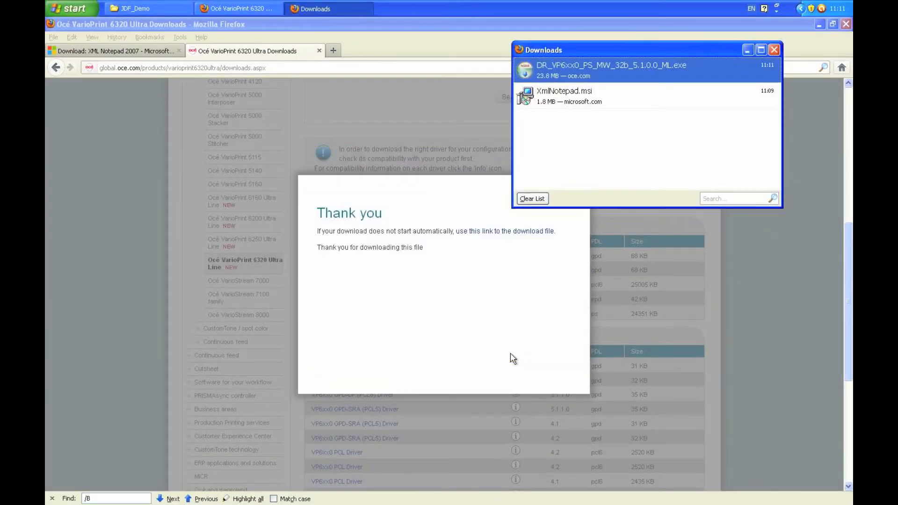
Close the Downloads window, put the browser away, and open Printers and Faxes.
{"action": "left_click", "coordinate": [774, 50]}
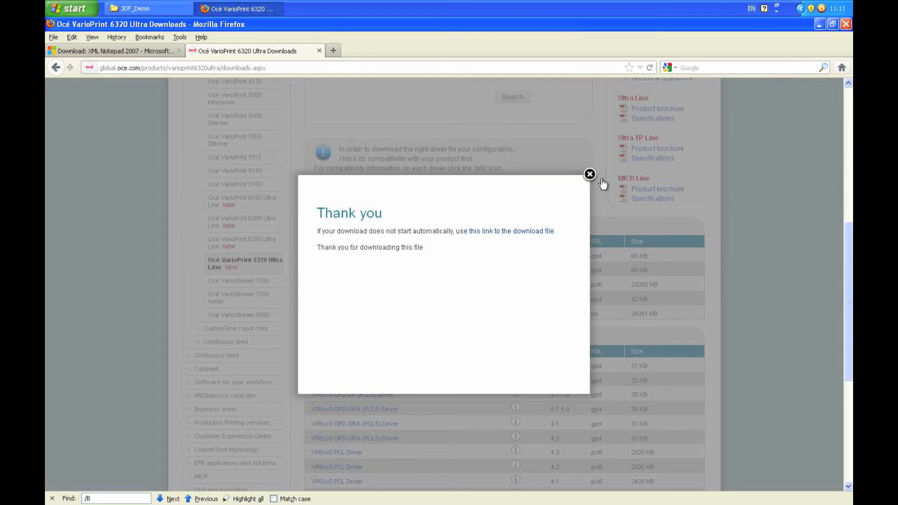
{"action": "left_click", "coordinate": [846, 24]}
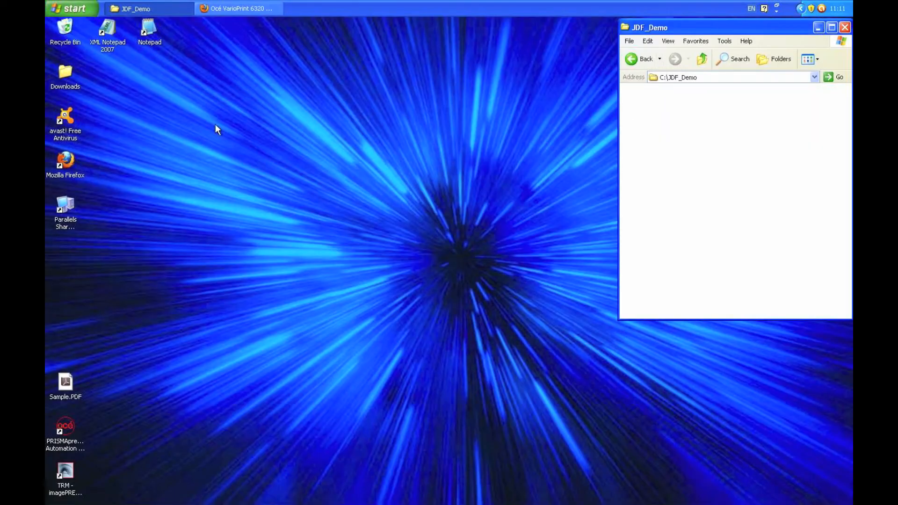
{"action": "left_click", "coordinate": [58, 10]}
{"action": "left_click", "coordinate": [191, 187]}
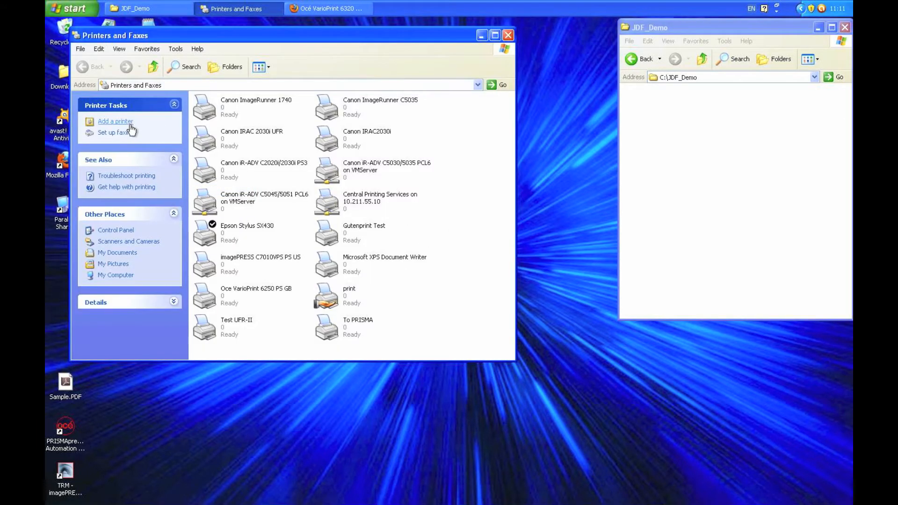
Start adding a printer in the Add Printer Wizard as a local printer attached to this computer.
{"action": "left_click", "coordinate": [129, 123]}
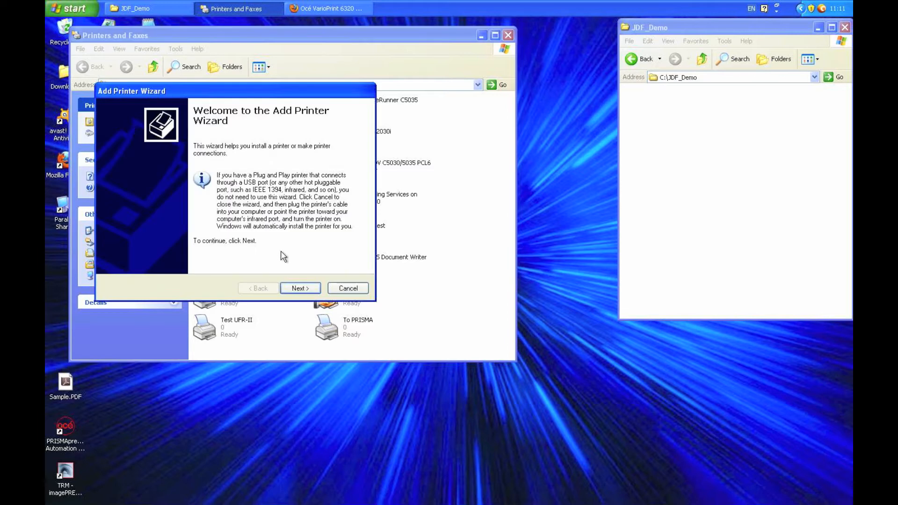
{"action": "left_click", "coordinate": [314, 288]}
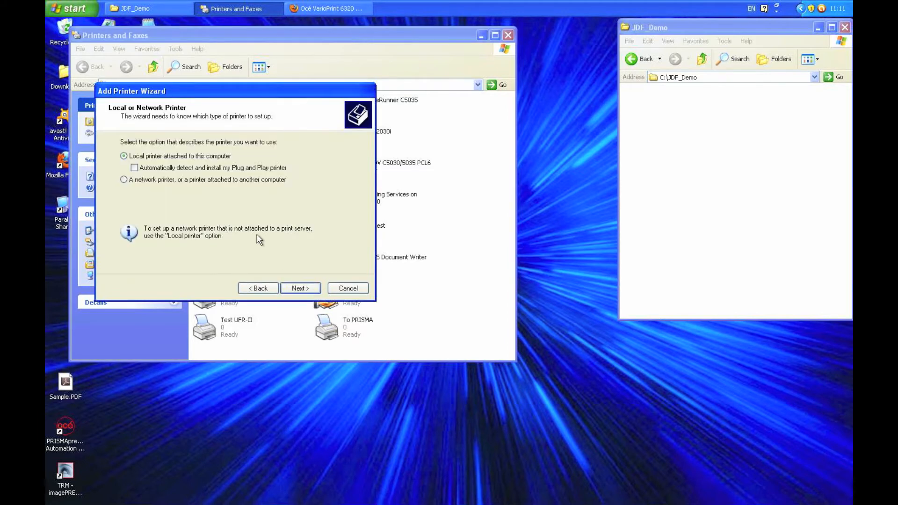
{"action": "left_click", "coordinate": [298, 289]}
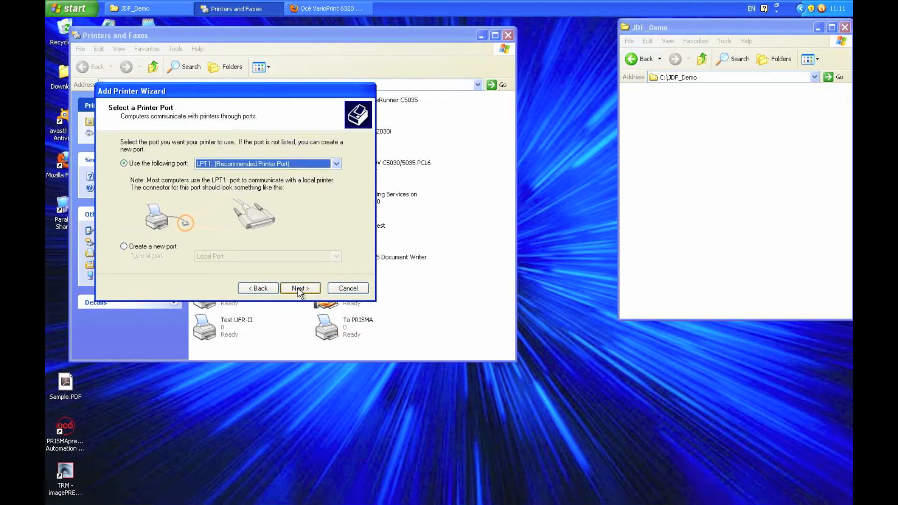
Create a new Local Port for the printer named c:\JDF_Demo\printfile.ps.
{"action": "left_click", "coordinate": [172, 247]}
{"action": "left_click", "coordinate": [199, 256]}
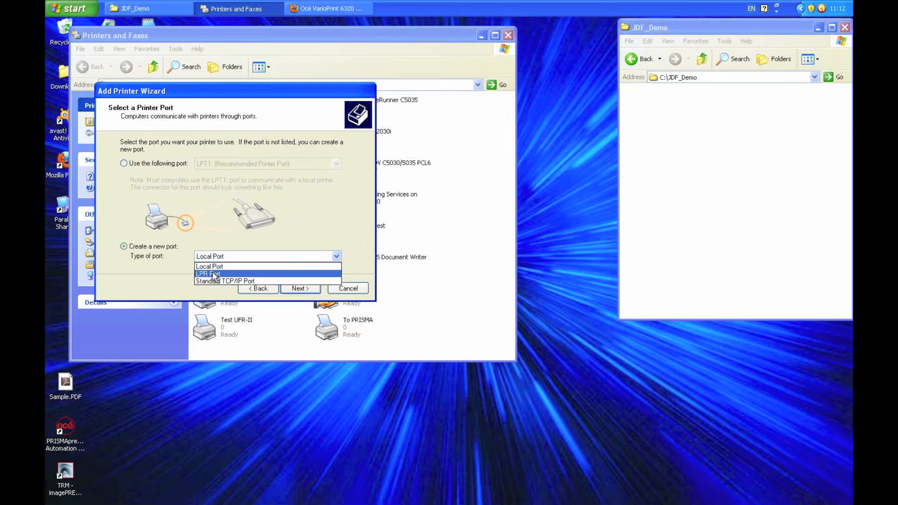
{"action": "left_click", "coordinate": [212, 268]}
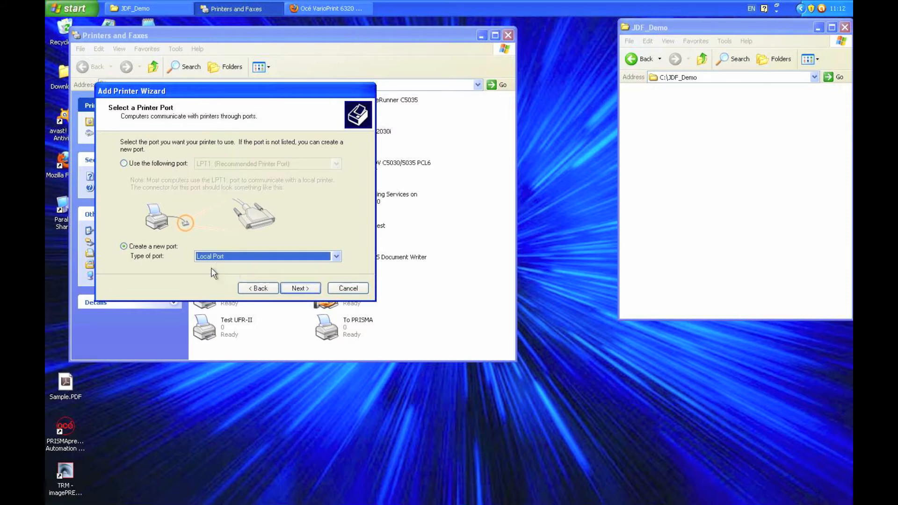
{"action": "left_click", "coordinate": [291, 287]}
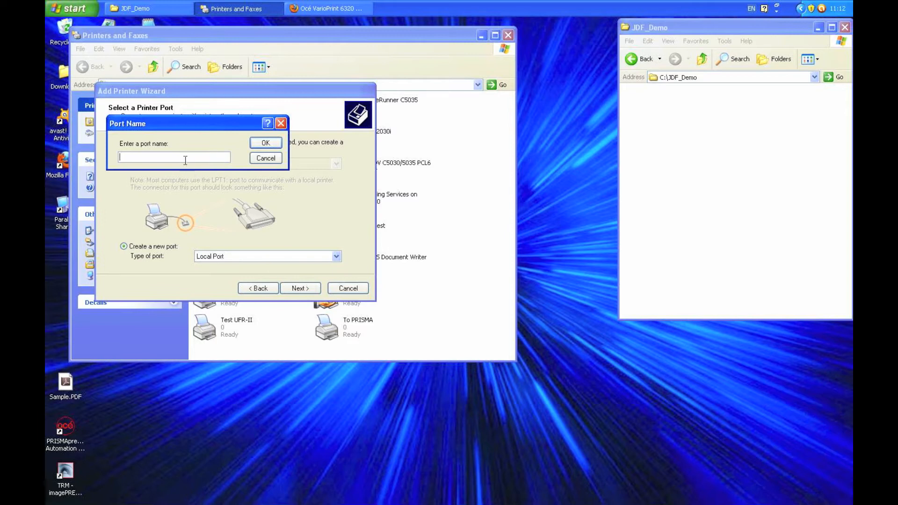
{"action": "type", "text": "c:\\JDF_Demo\\printfile.ps"}
{"action": "key", "text": "Return"}
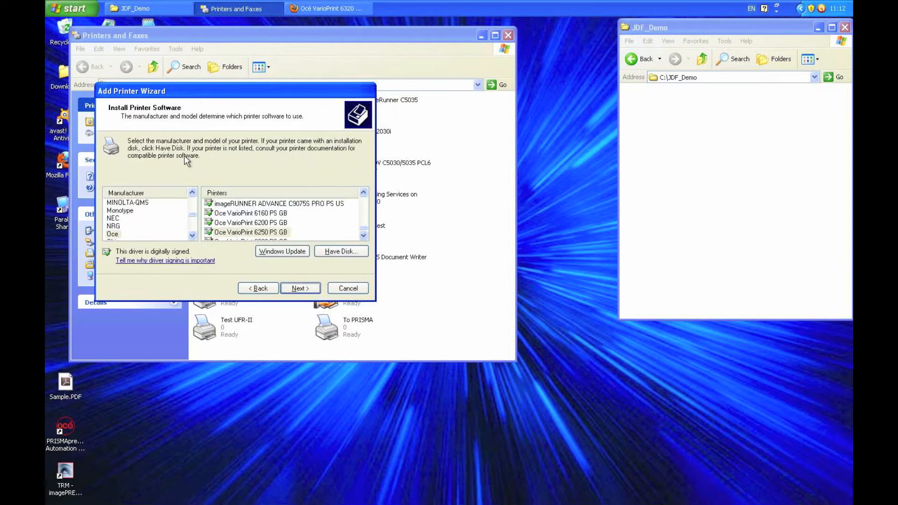
Load the driver from 6250SGB.INF in C:\VP6xxx.drv, select Oce VarioPrint 6250 PS GB, and replace the existing driver.
{"action": "left_click", "coordinate": [339, 251]}
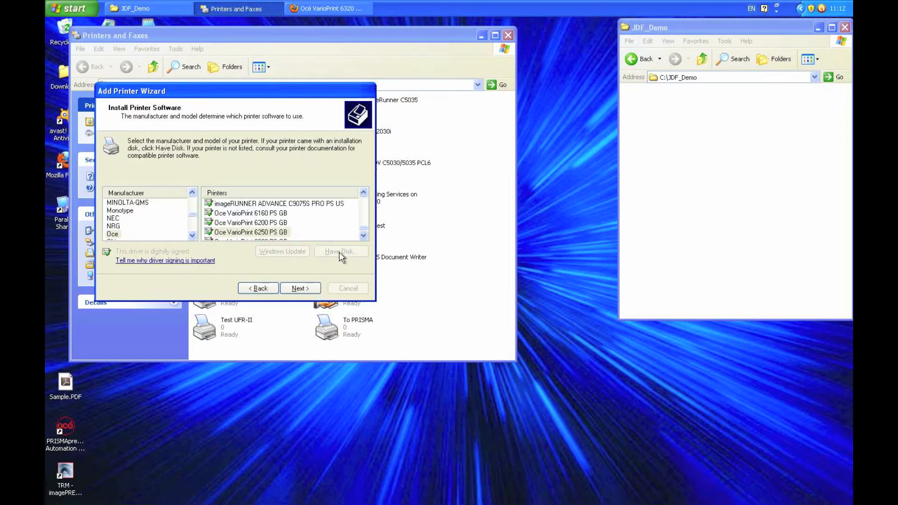
{"action": "left_click", "coordinate": [316, 251]}
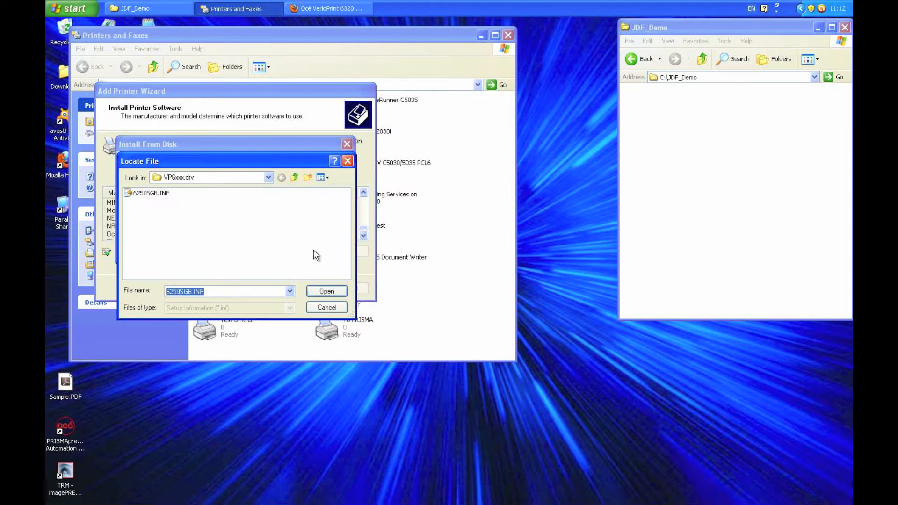
{"action": "double_click", "coordinate": [161, 196]}
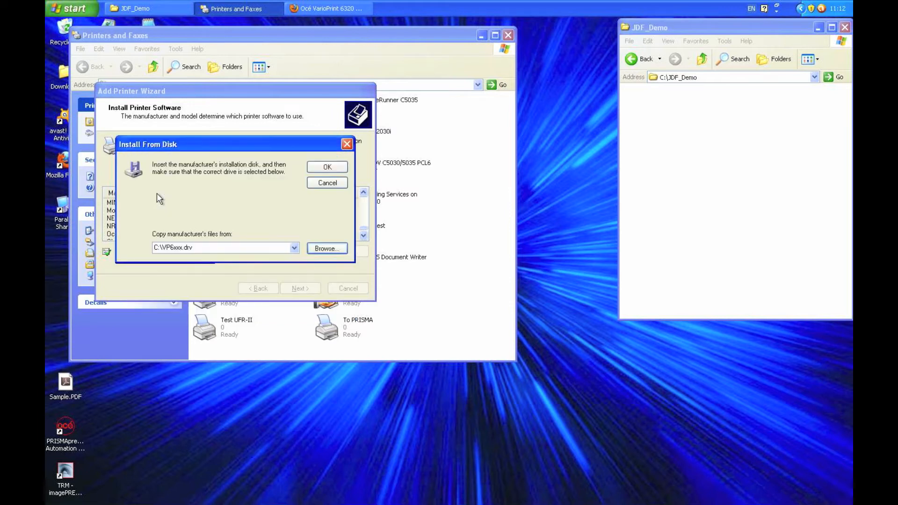
{"action": "left_click", "coordinate": [319, 166]}
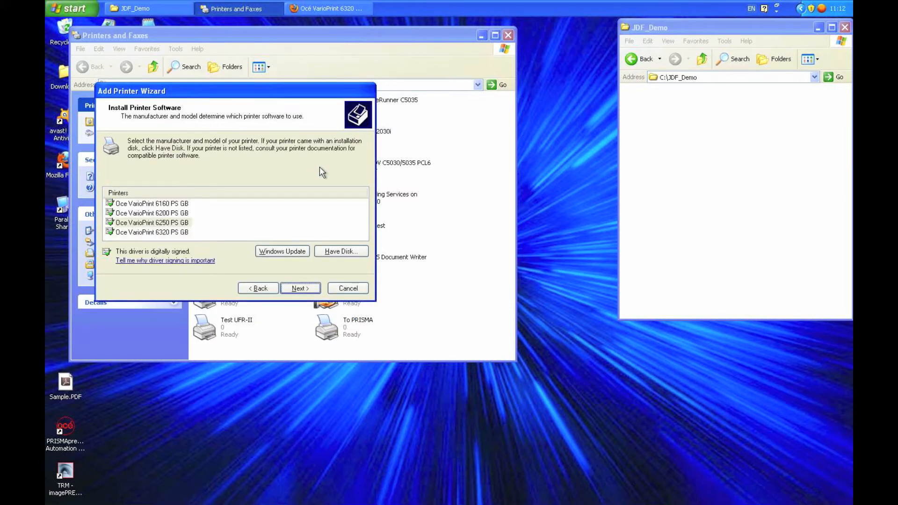
{"action": "left_click", "coordinate": [174, 224]}
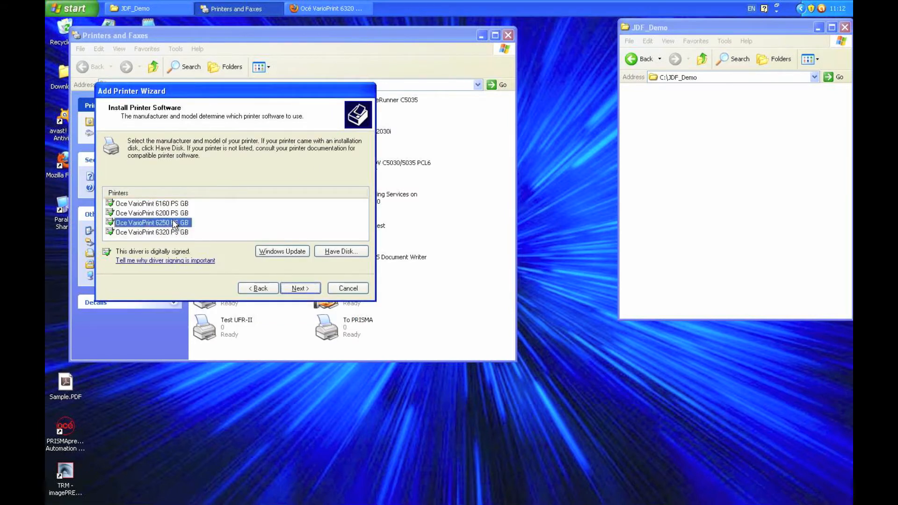
{"action": "left_click", "coordinate": [312, 289]}
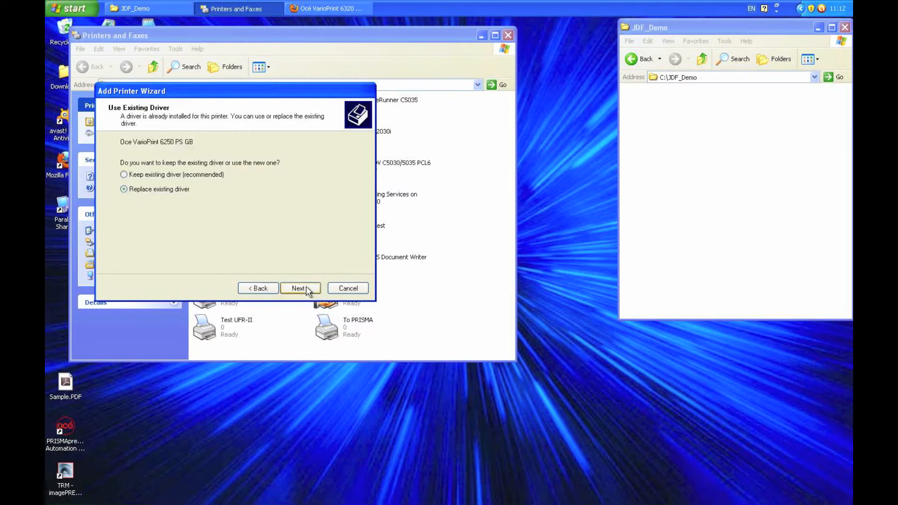
{"action": "left_click", "coordinate": [305, 287]}
Name the printer JDF Test Printer, leave it unshared, and finish the wizard with a test page printed.
{"action": "type", "text": "JDF Test P"}
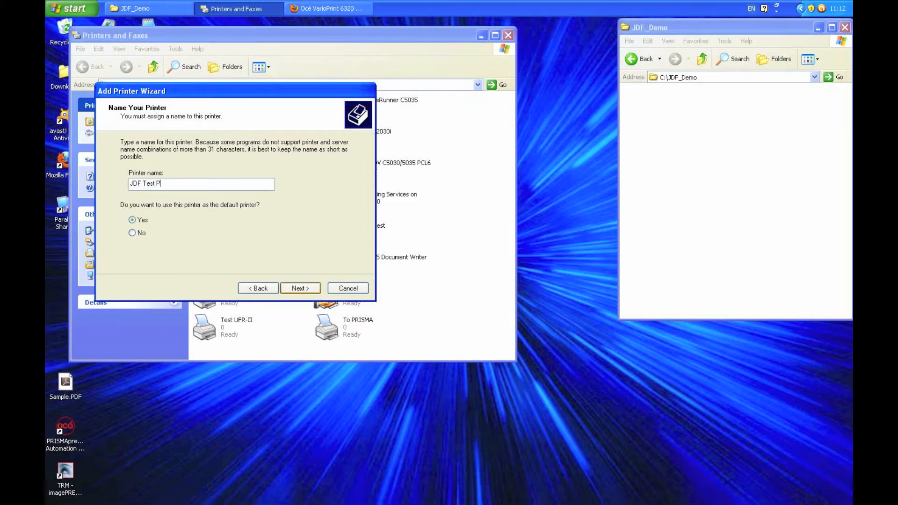
{"action": "left_click", "coordinate": [313, 288]}
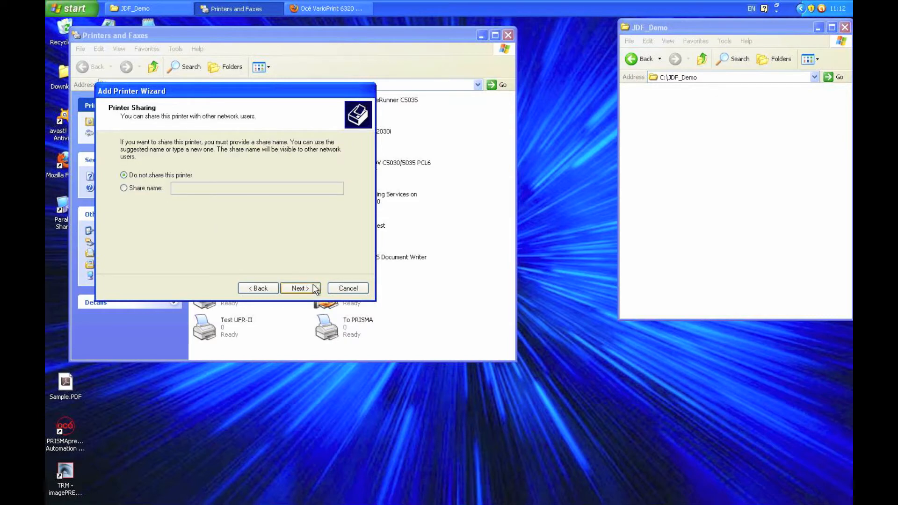
{"action": "left_click", "coordinate": [314, 289]}
{"action": "left_click", "coordinate": [314, 288]}
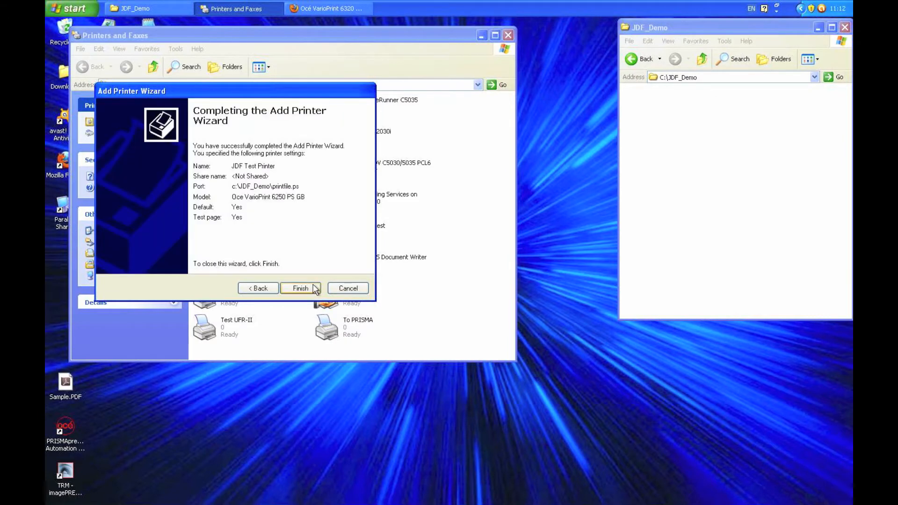
{"action": "left_click", "coordinate": [314, 288]}
{"action": "left_click", "coordinate": [226, 244]}
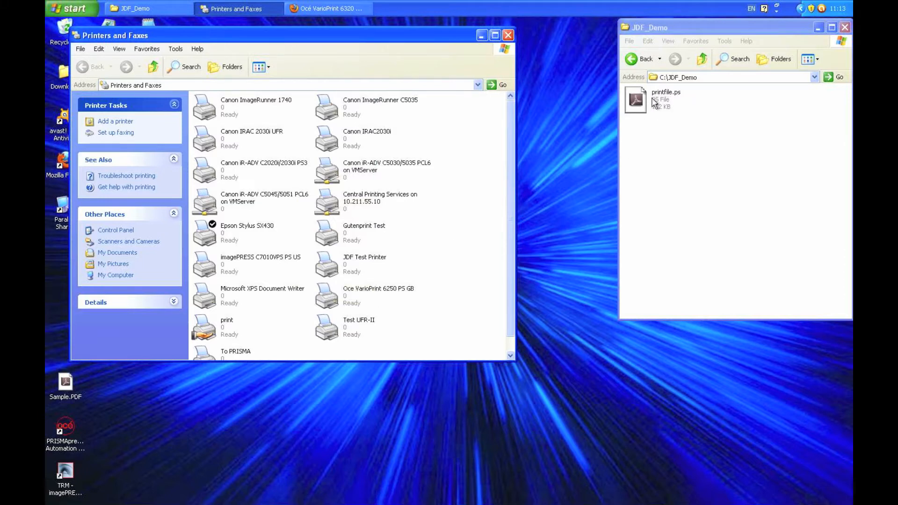
Put Printers and Faxes away and open printfile.ps from the JDF_Demo folder in Notepad.
{"action": "left_click", "coordinate": [481, 36]}
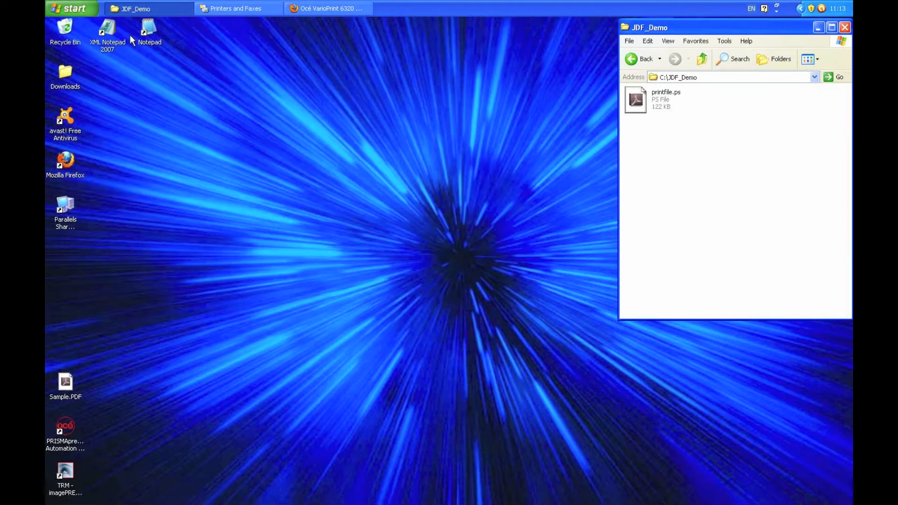
{"action": "double_click", "coordinate": [149, 27]}
{"action": "left_click_drag", "start_coordinate": [642, 99], "coordinate": [214, 150]}
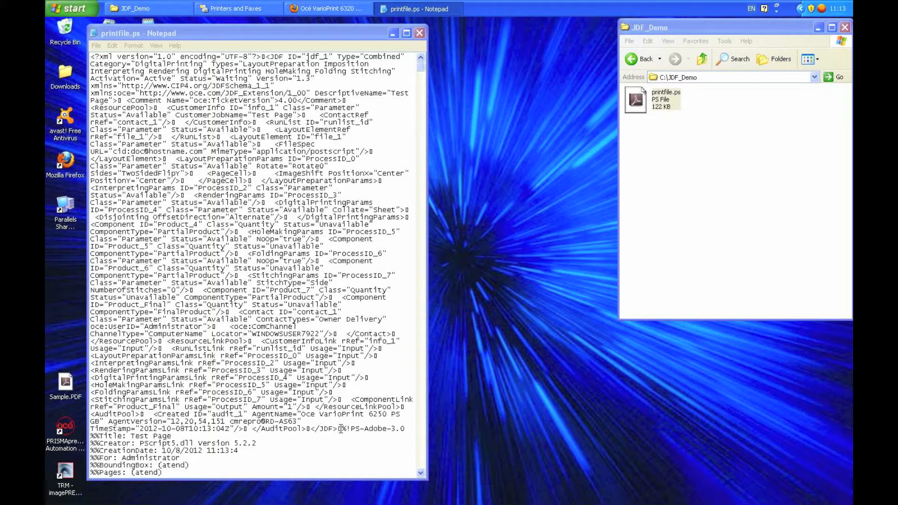
Cut the JDF header from printfile.ps, from the XML declaration through </JDF>, leaving the text from %!PS-Adobe-3.0 onward.
{"action": "left_click_drag", "start_coordinate": [341, 429], "coordinate": [132, 291]}
{"action": "left_click_drag", "start_coordinate": [106, 241], "coordinate": [49, 40]}
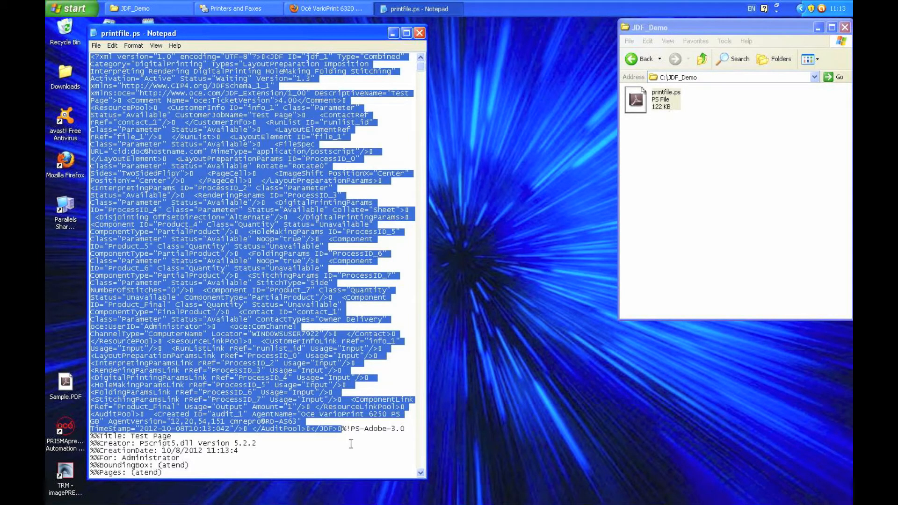
{"action": "left_click_drag", "start_coordinate": [257, 35], "coordinate": [405, 32]}
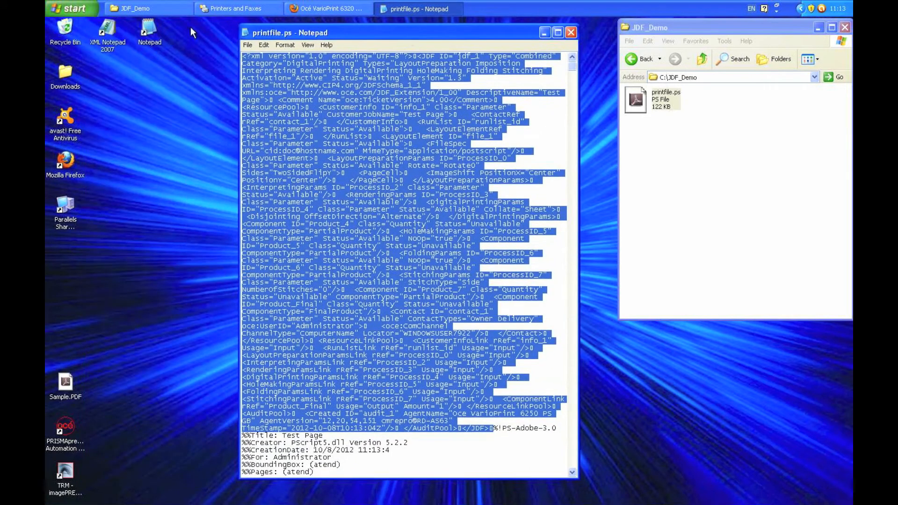
{"action": "left_click", "coordinate": [263, 45]}
{"action": "left_click", "coordinate": [273, 69]}
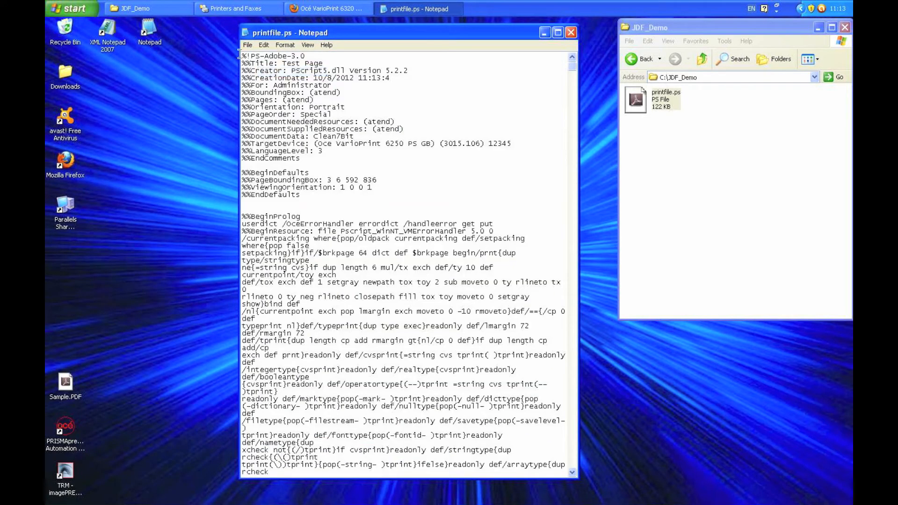
Paste the cut JDF header into a new empty Notepad document.
{"action": "double_click", "coordinate": [153, 25]}
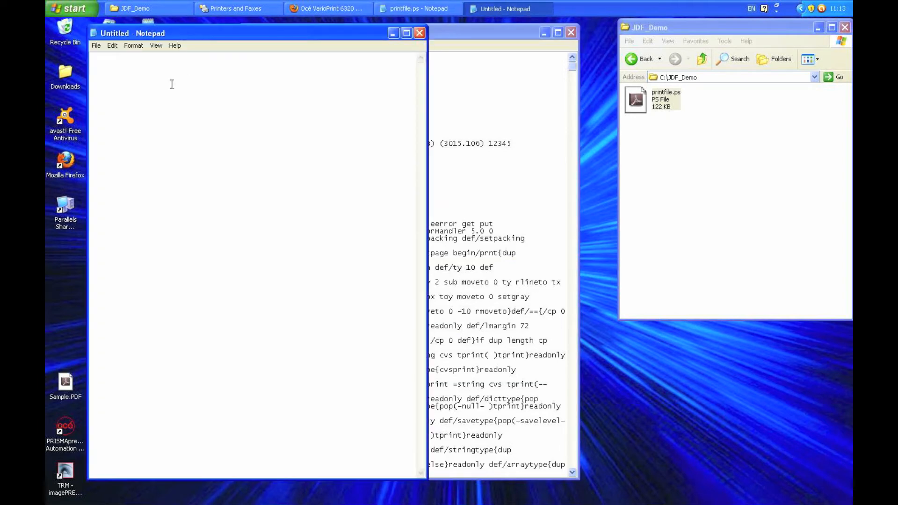
{"action": "left_click", "coordinate": [111, 47]}
{"action": "left_click", "coordinate": [122, 92]}
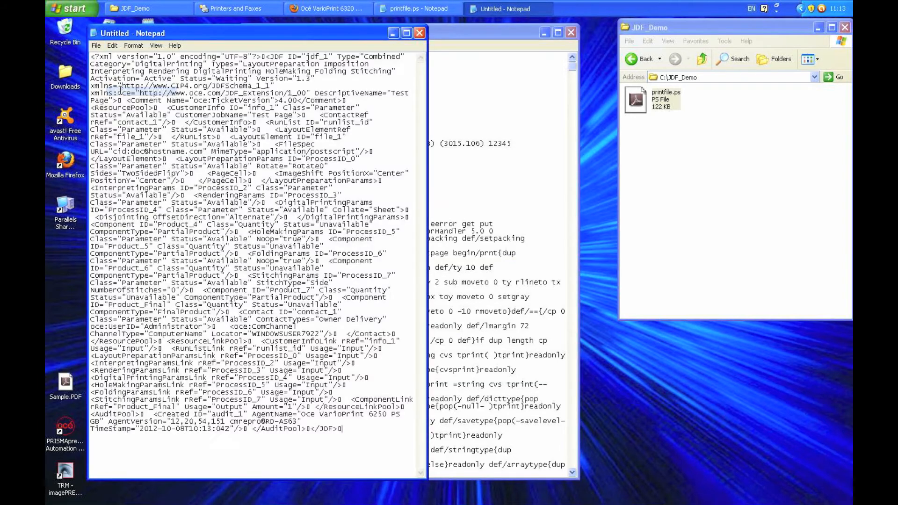
{"action": "left_click_drag", "start_coordinate": [120, 129], "coordinate": [128, 145]}
{"action": "left_click", "coordinate": [219, 200]}
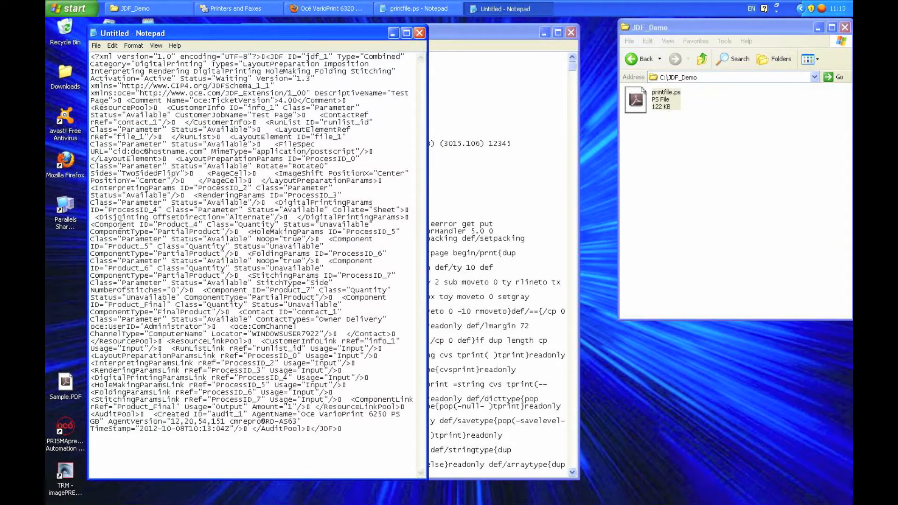
Save the pasted header as DefaultHeader.xml in C:\JDF_Demo and close that document.
{"action": "left_click", "coordinate": [96, 46]}
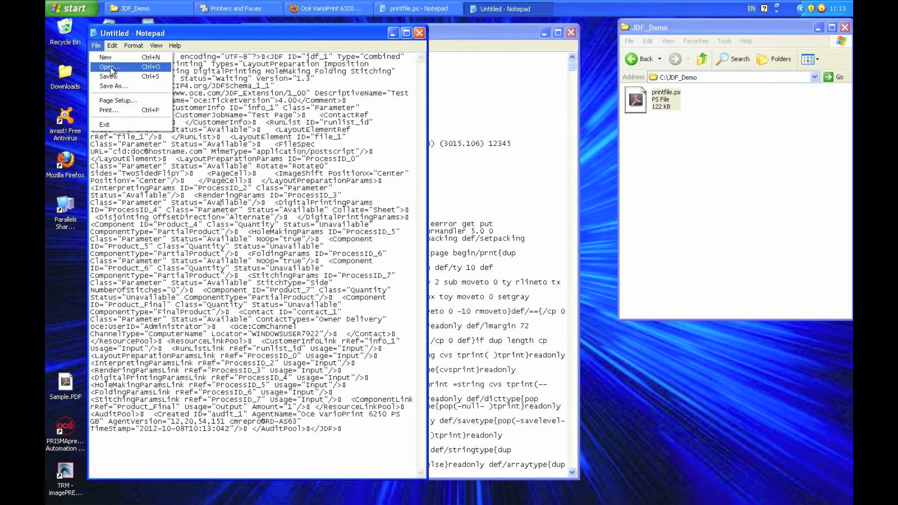
{"action": "left_click", "coordinate": [115, 86]}
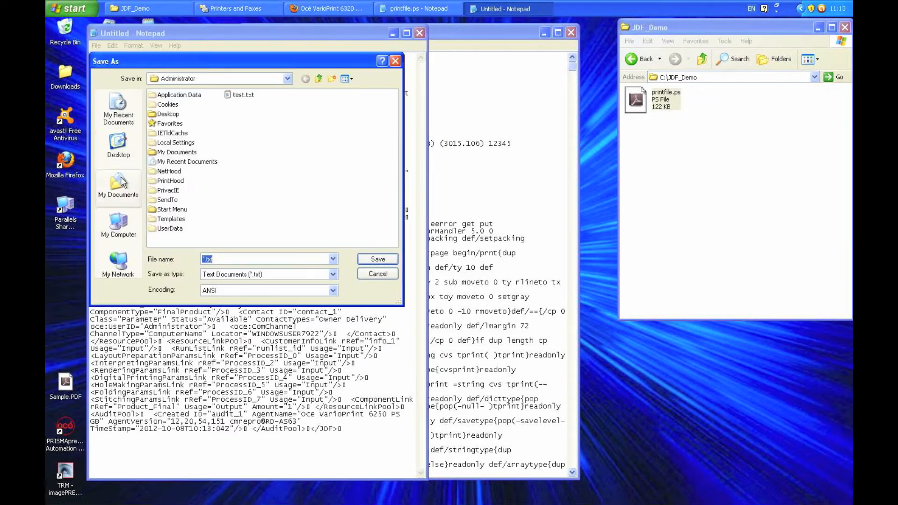
{"action": "left_click", "coordinate": [120, 222]}
{"action": "double_click", "coordinate": [175, 106]}
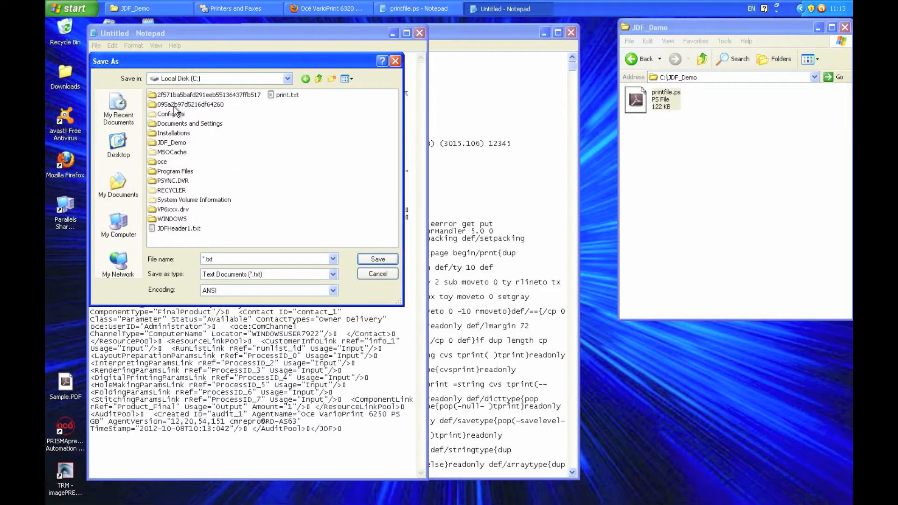
{"action": "double_click", "coordinate": [171, 142]}
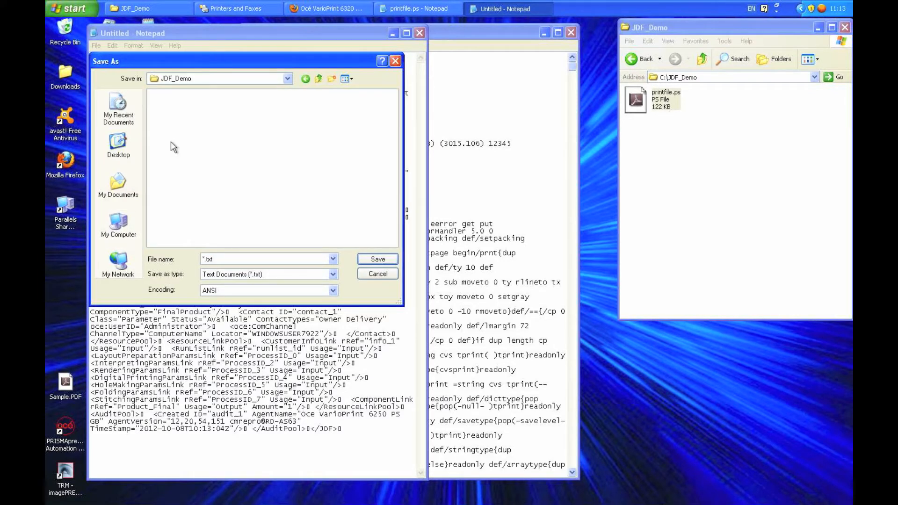
{"action": "double_click", "coordinate": [229, 260]}
{"action": "type", "text": "Def"}
{"action": "type", "text": "aultHeader.xml"}
{"action": "key", "text": "Return"}
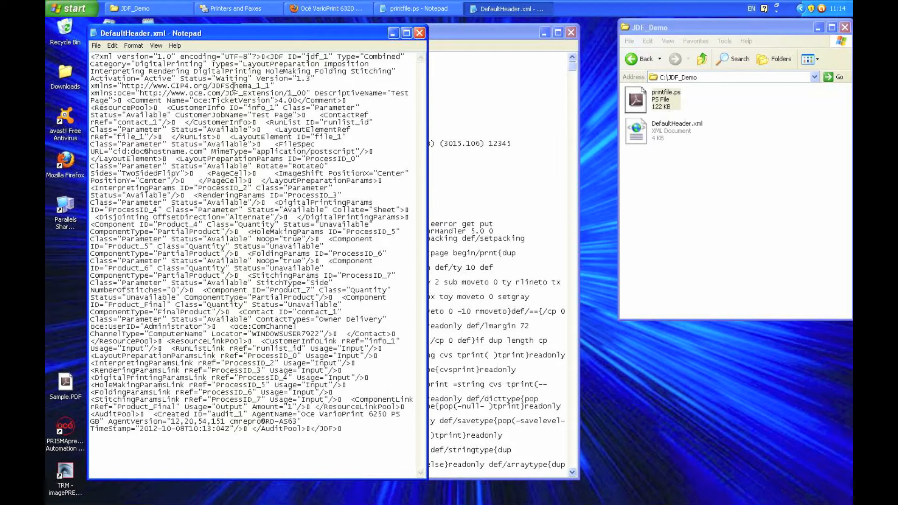
{"action": "left_click", "coordinate": [419, 33]}
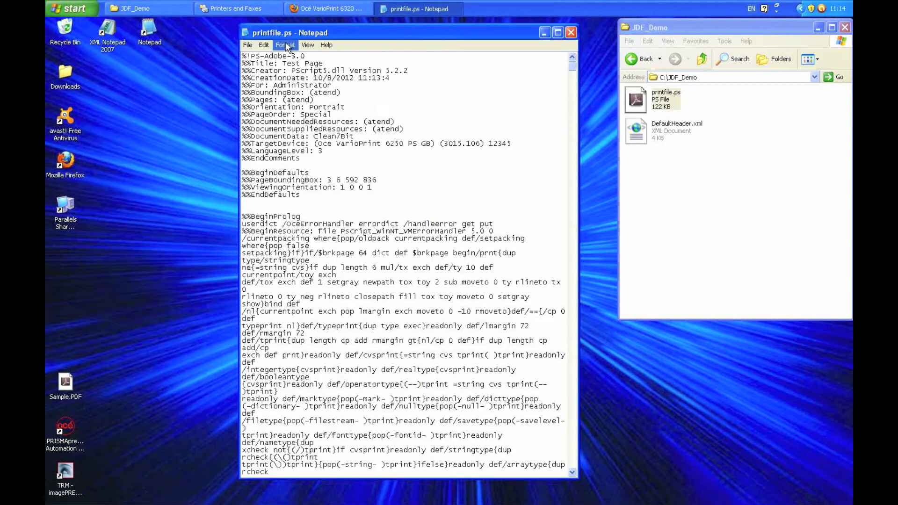
Save the remaining PostScript as testpage.ps in the JDF_Demo folder and close Notepad.
{"action": "left_click", "coordinate": [247, 45]}
{"action": "left_click", "coordinate": [265, 86]}
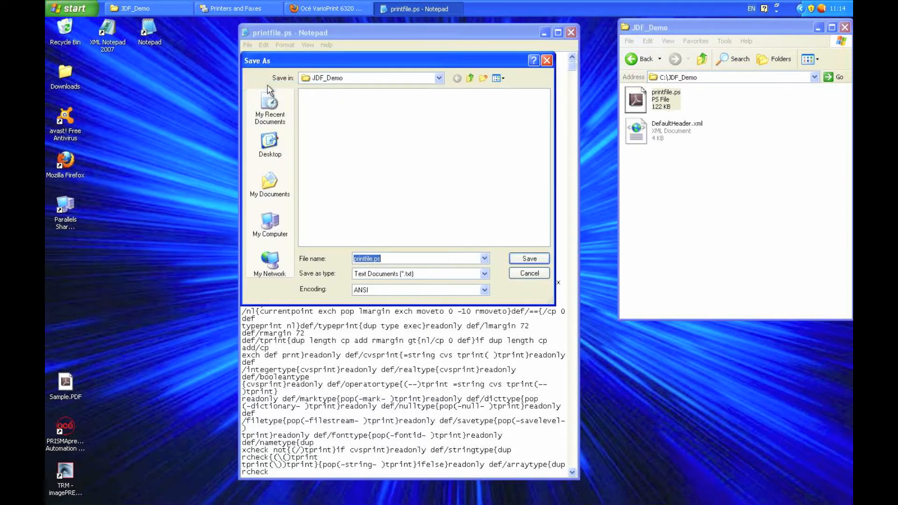
{"action": "type", "text": "testpa"}
{"action": "key", "text": "Return"}
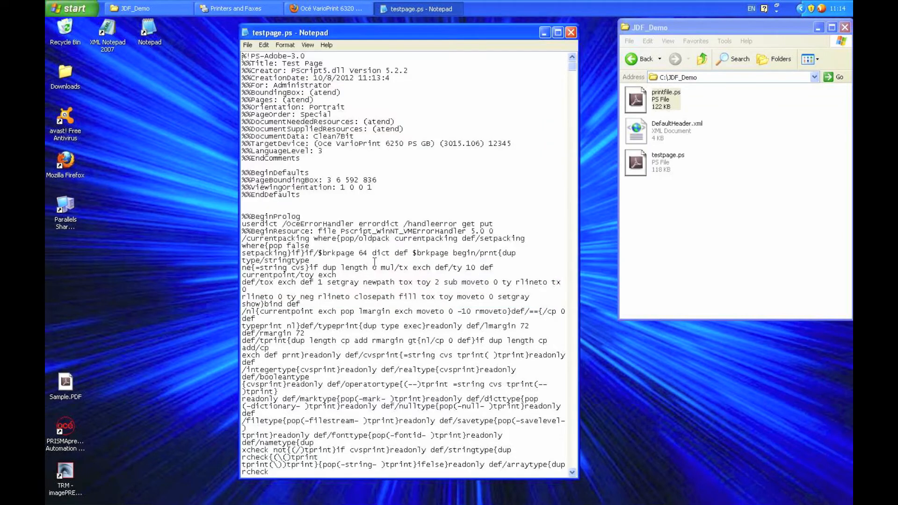
{"action": "left_click", "coordinate": [572, 33]}
Launch Microsoft Word and open the recent document DemoDoc.doc.
{"action": "key", "text": "super+r"}
{"action": "key", "text": "Return"}
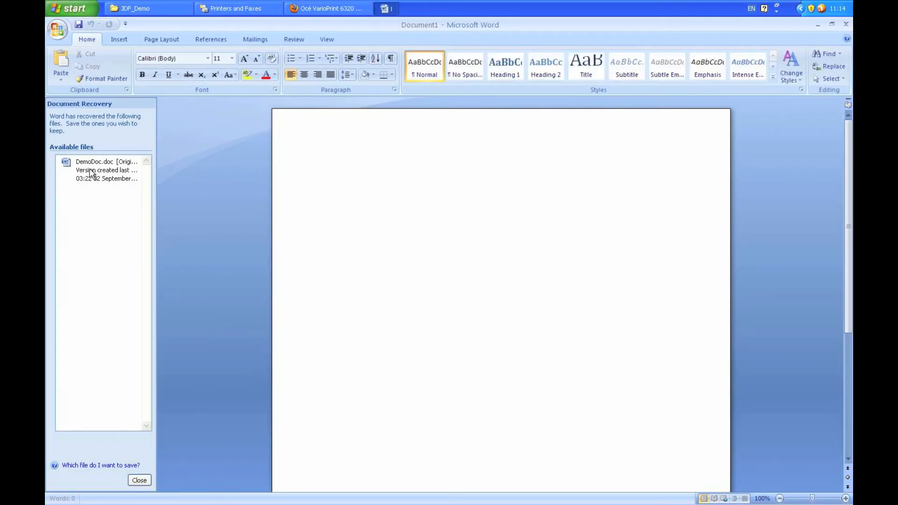
{"action": "left_click", "coordinate": [58, 31]}
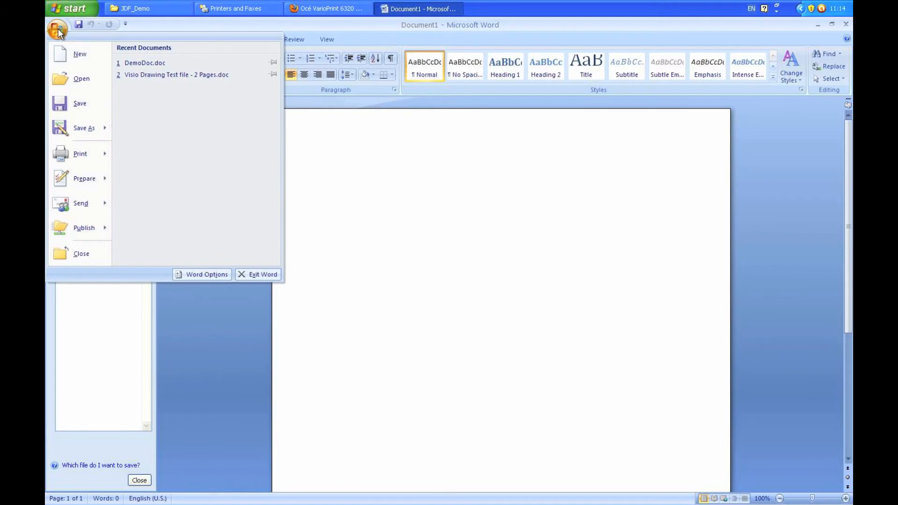
{"action": "left_click", "coordinate": [155, 62]}
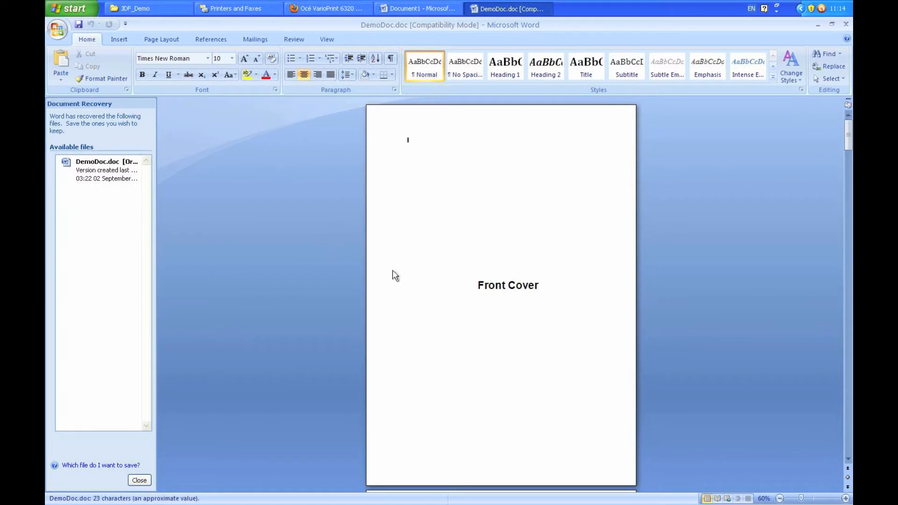
Look through the pages of DemoDoc.doc and return to its front cover.
{"action": "scroll", "coordinate": [533, 314], "scroll_direction": "down", "scroll_amount": 10}
{"action": "scroll", "coordinate": [534, 315], "scroll_direction": "down", "scroll_amount": 20}
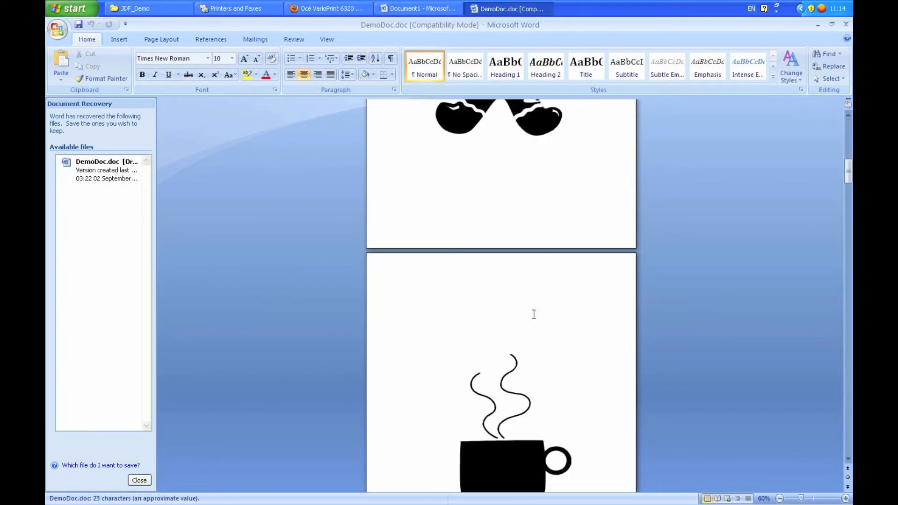
{"action": "scroll", "coordinate": [534, 314], "scroll_direction": "down", "scroll_amount": 20}
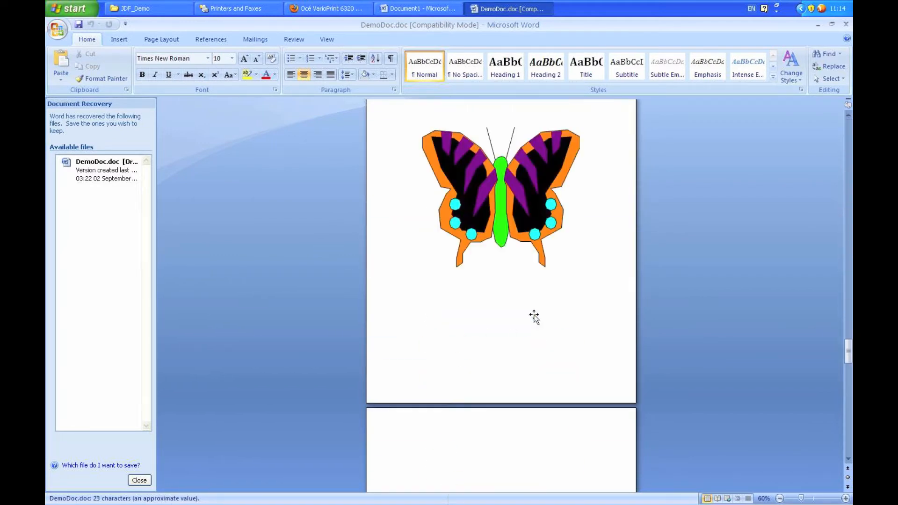
{"action": "scroll", "coordinate": [534, 313], "scroll_direction": "up", "scroll_amount": 20}
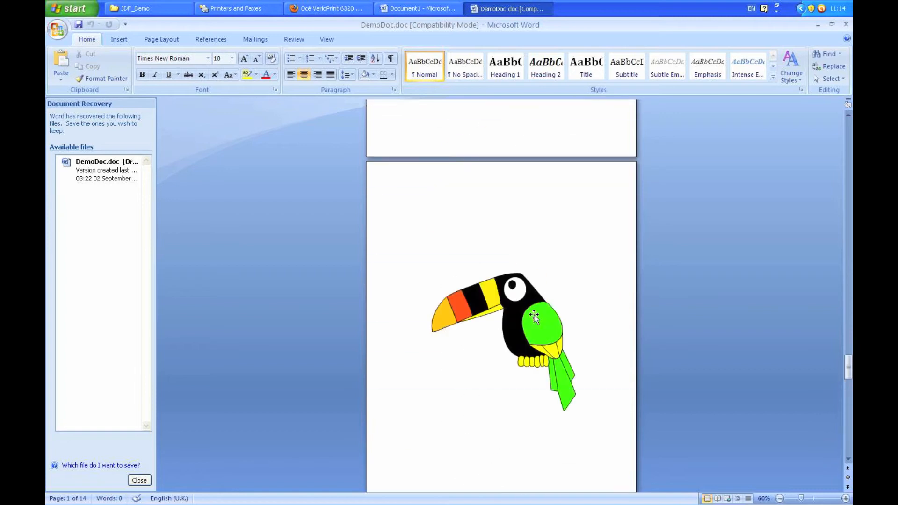
{"action": "scroll", "coordinate": [534, 315], "scroll_direction": "up", "scroll_amount": 20}
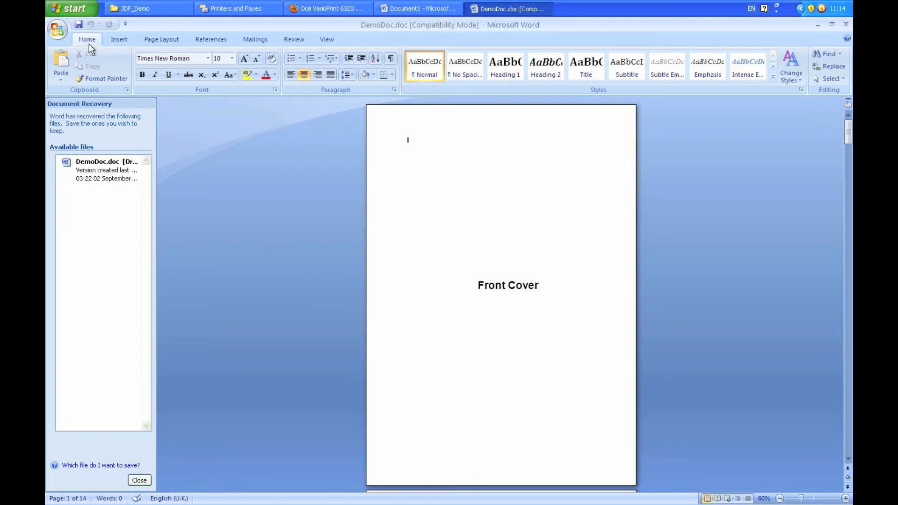
Open the print settings for DemoDoc.doc and choose JDF Test Printer as the printer.
{"action": "left_click", "coordinate": [57, 29]}
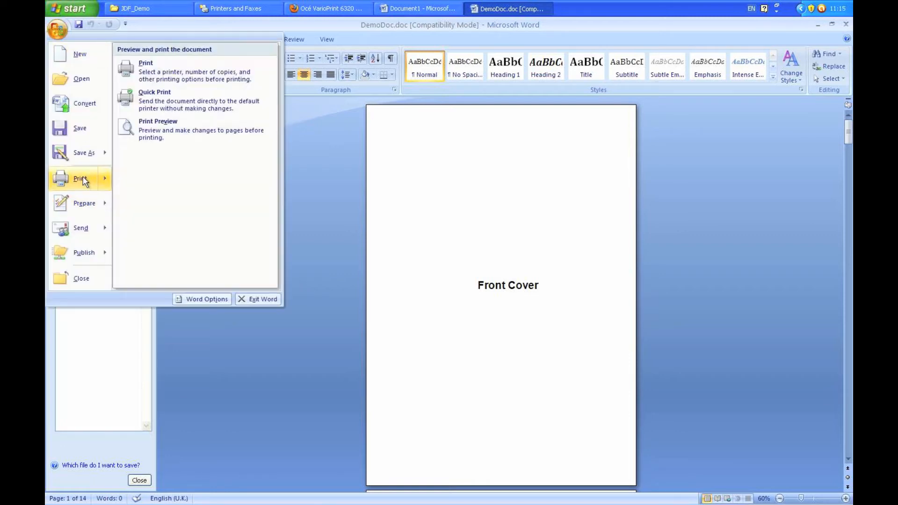
{"action": "left_click", "coordinate": [84, 182]}
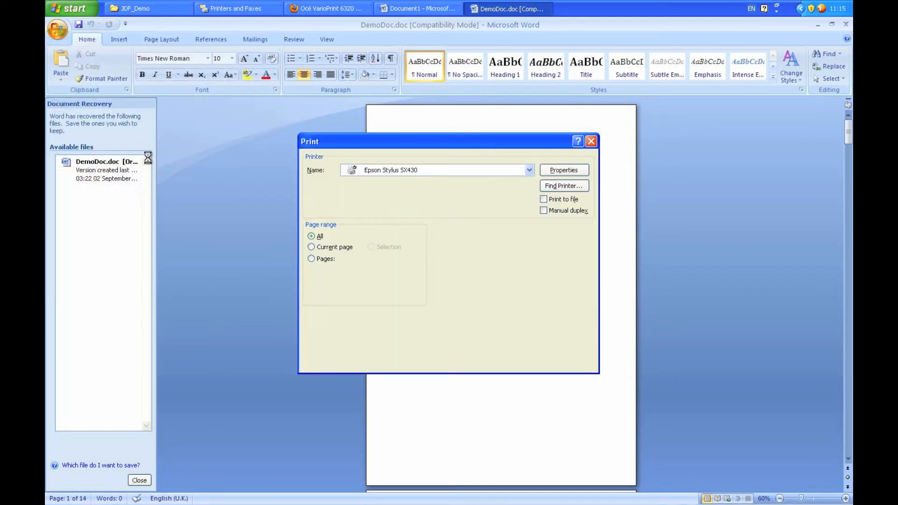
{"action": "left_click", "coordinate": [431, 173]}
{"action": "scroll", "coordinate": [463, 229], "scroll_direction": "down", "scroll_amount": 3}
{"action": "scroll", "coordinate": [462, 229], "scroll_direction": "down", "scroll_amount": 1}
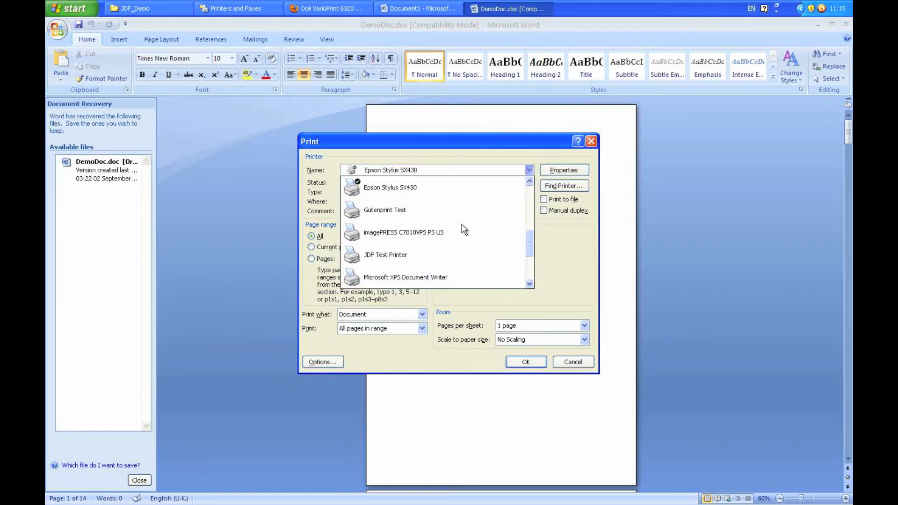
{"action": "left_click", "coordinate": [394, 253]}
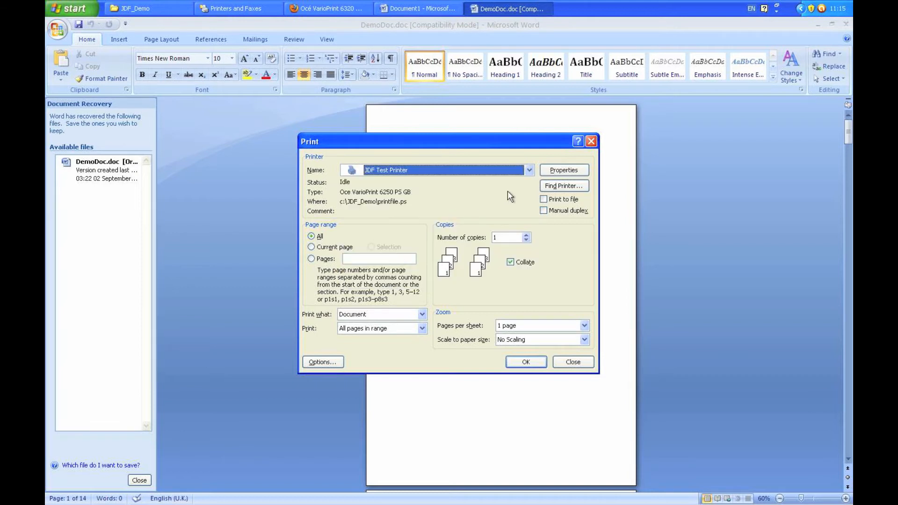
Open the JDF Test Printer properties and replace the placeholder job name with a person's first name followed by Test.
{"action": "left_click", "coordinate": [560, 172]}
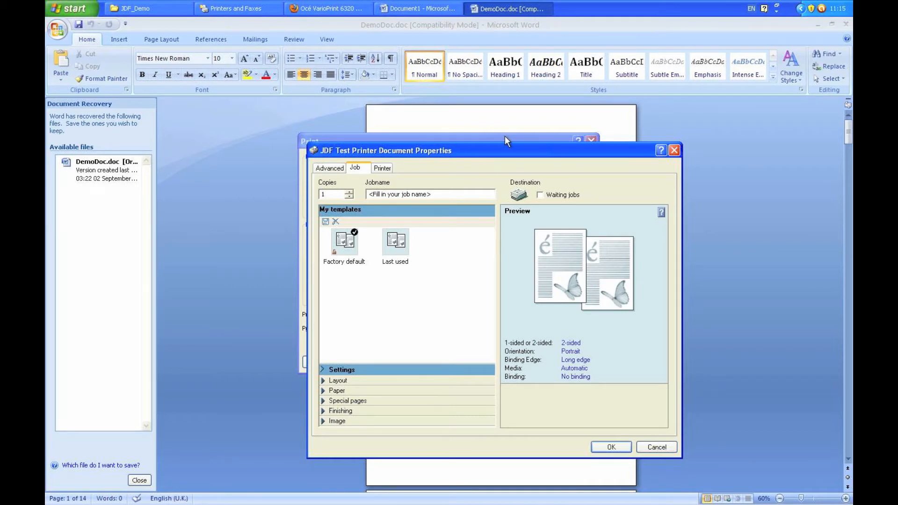
{"action": "left_click_drag", "start_coordinate": [459, 192], "coordinate": [363, 194]}
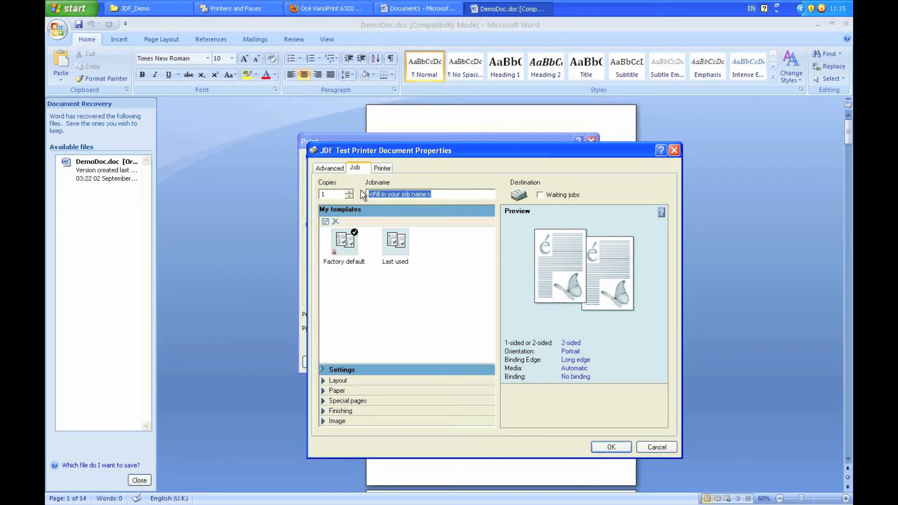
{"action": "type", "text": "Darren Test"}
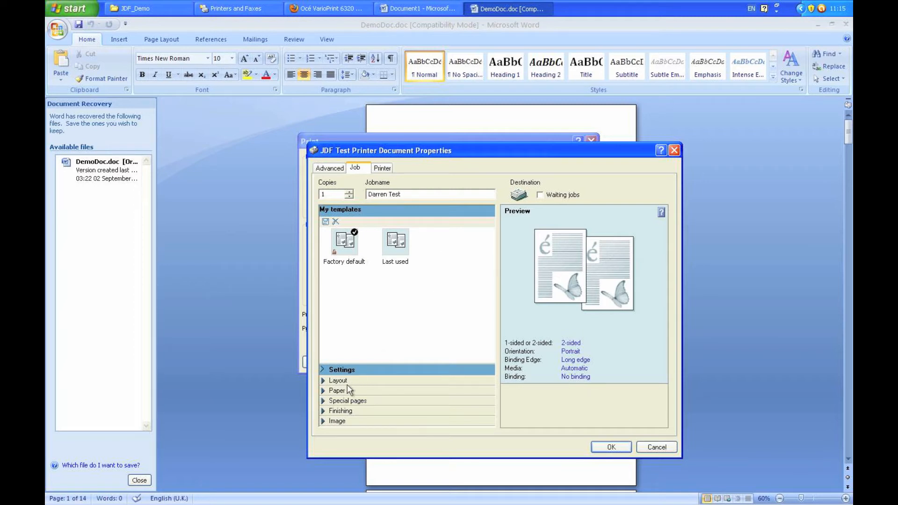
Open the Page Programmer from the special pages settings and add page 1 on My media, Custom paper, 80 g/m2, Plain paper, White.
{"action": "left_click", "coordinate": [323, 391]}
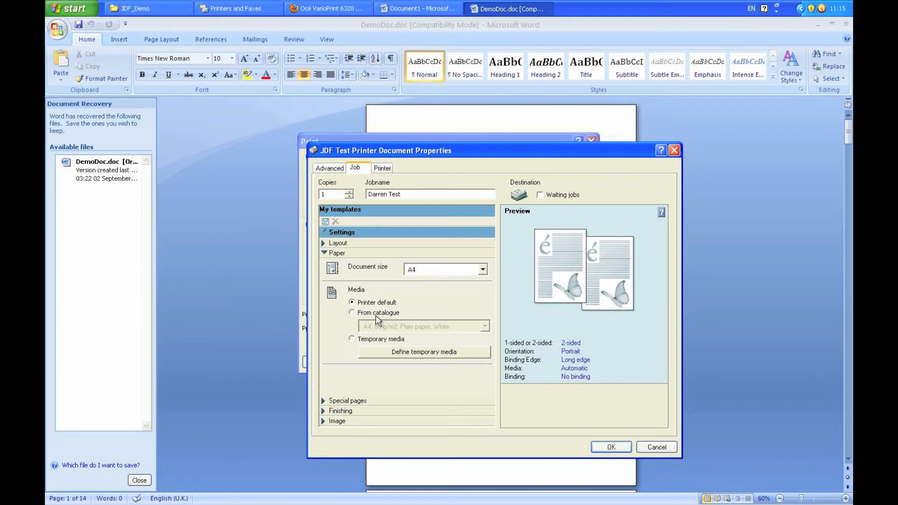
{"action": "left_click", "coordinate": [325, 401]}
{"action": "left_click", "coordinate": [399, 294]}
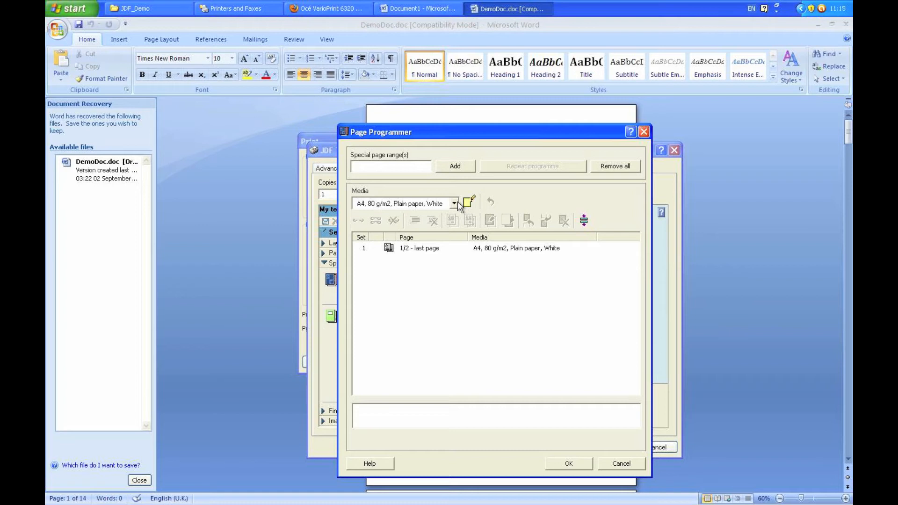
{"action": "left_click", "coordinate": [405, 168]}
{"action": "type", "text": "1"}
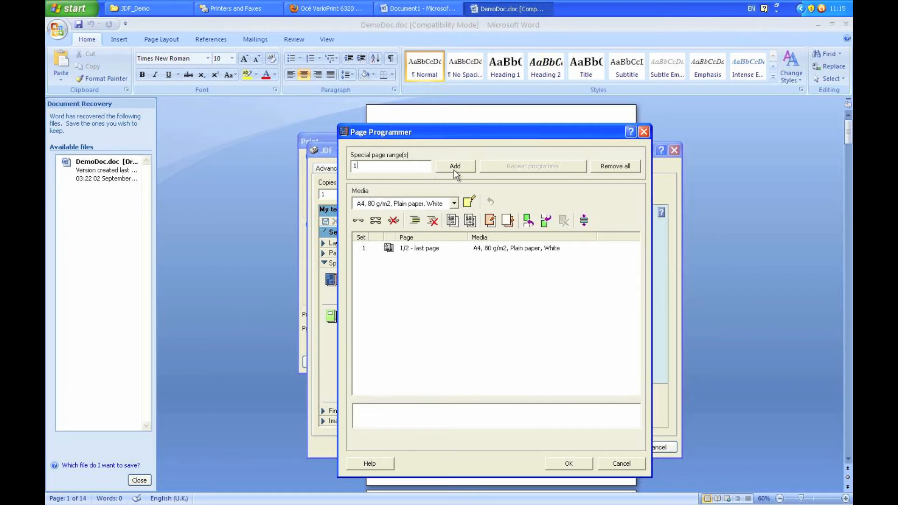
{"action": "left_click", "coordinate": [454, 203]}
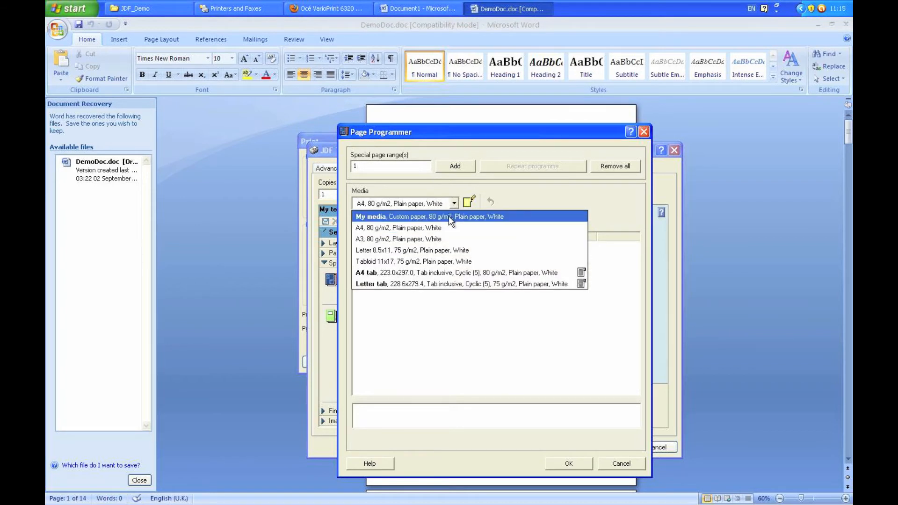
{"action": "left_click", "coordinate": [448, 215]}
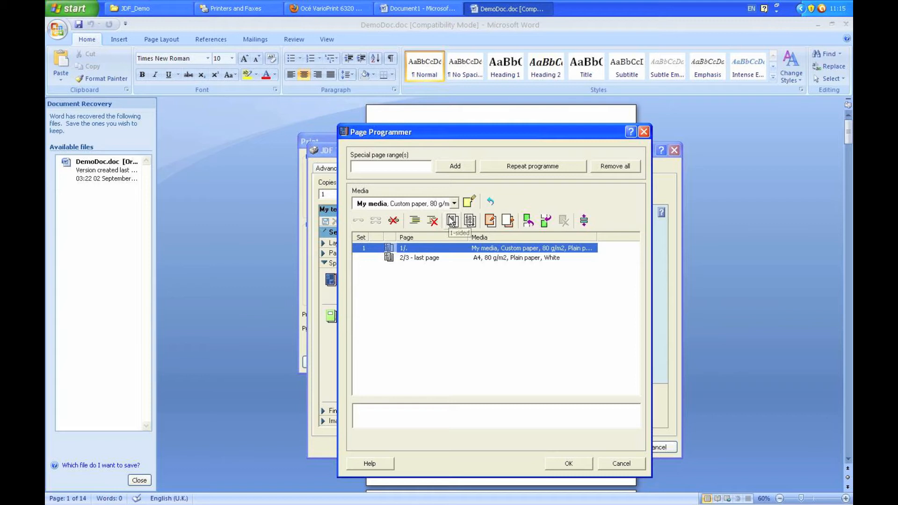
{"action": "left_click", "coordinate": [456, 168]}
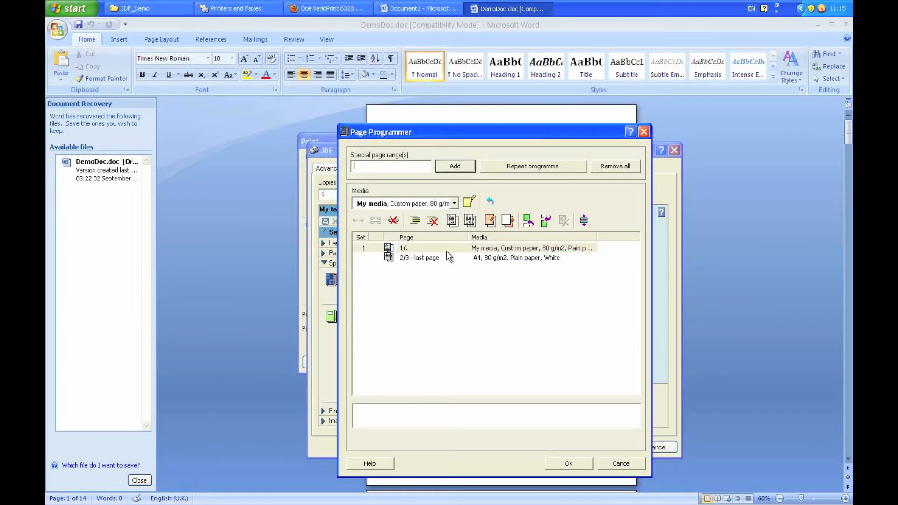
Add page 2 as a special page on A4, 80 g/m2, Plain paper, White.
{"action": "left_click", "coordinate": [399, 169]}
{"action": "type", "text": "2"}
{"action": "left_click", "coordinate": [454, 204]}
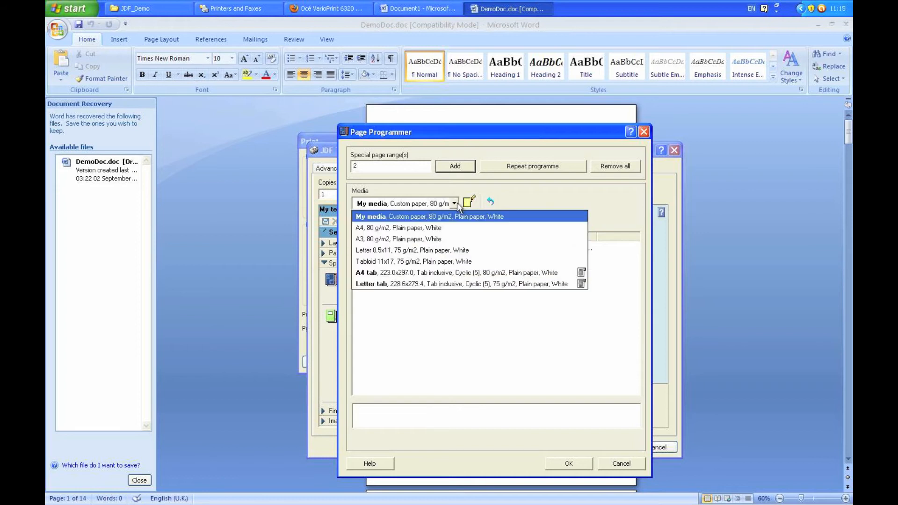
{"action": "left_click", "coordinate": [431, 228]}
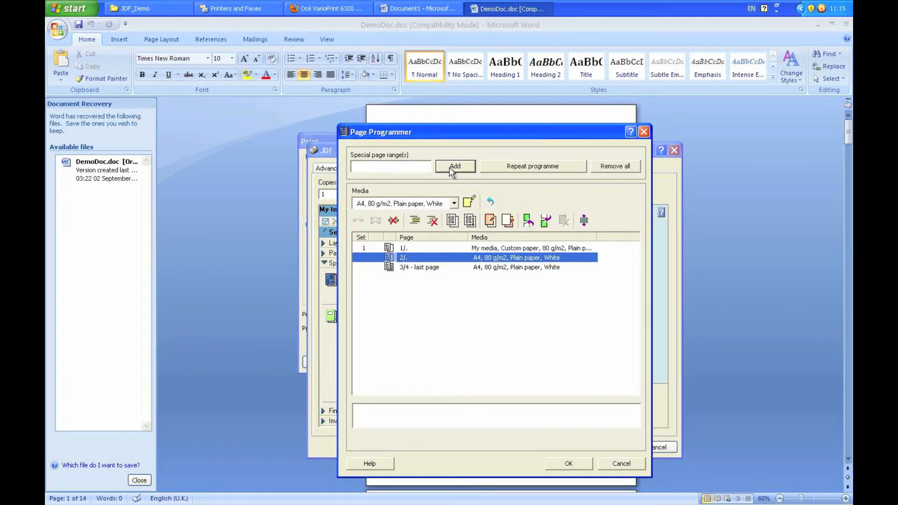
Bind pages 1 and 2 together as one set, repeat the programme until the end, and accept the page programme.
{"action": "left_click", "coordinate": [391, 248]}
{"action": "left_click", "coordinate": [390, 257], "text": "shift"}
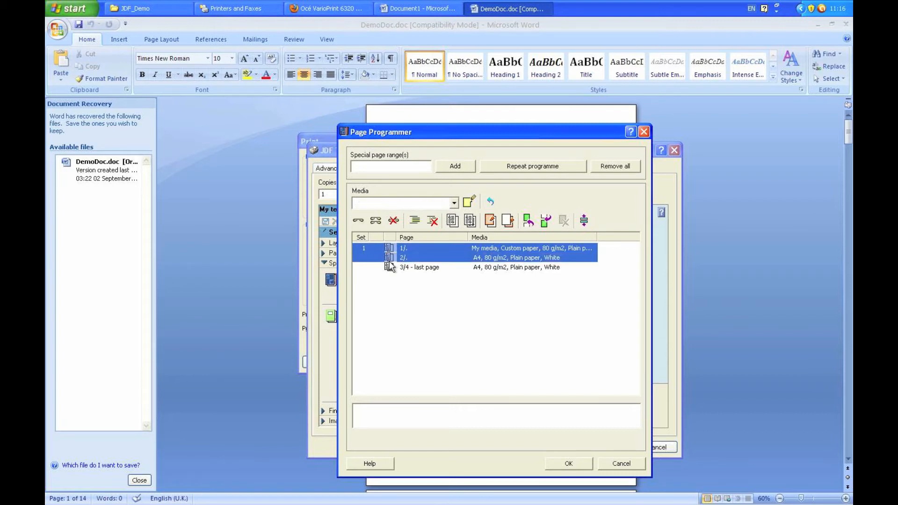
{"action": "left_click", "coordinate": [359, 221]}
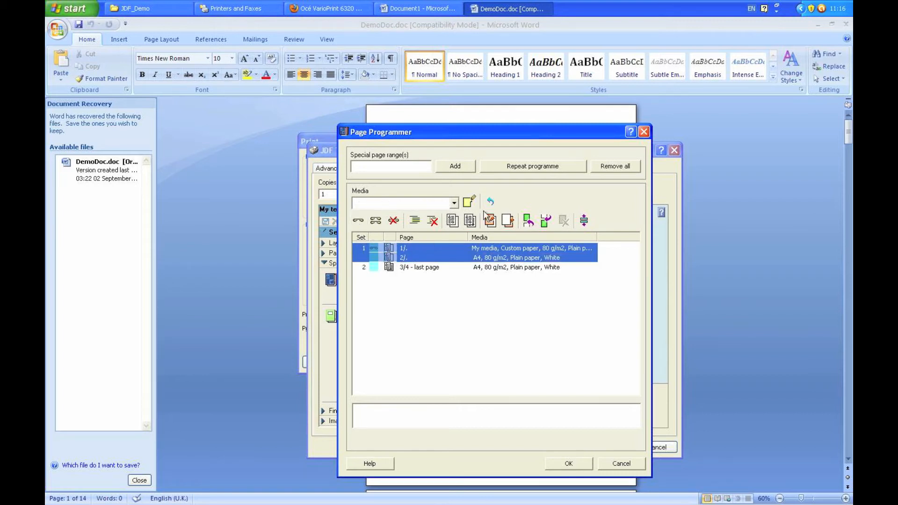
{"action": "left_click", "coordinate": [520, 169]}
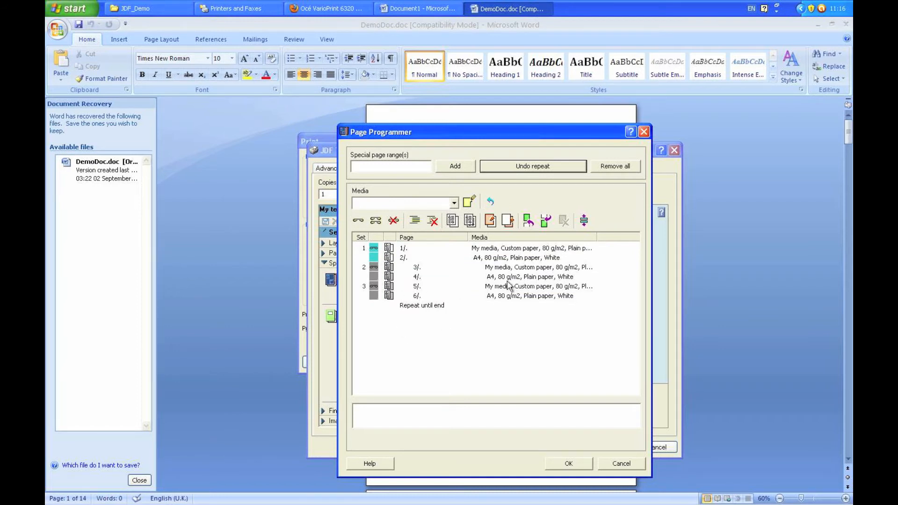
{"action": "left_click", "coordinate": [567, 462]}
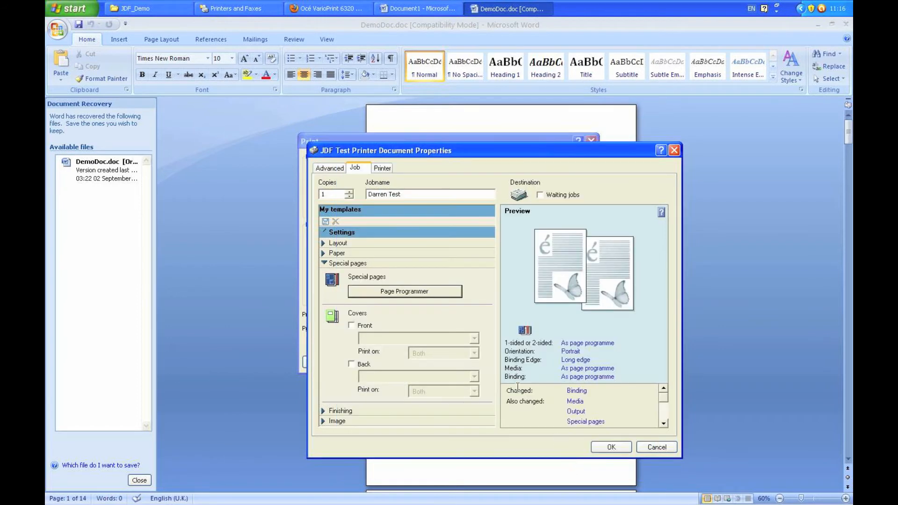
Accept the printer properties, print the document on JDF Test Printer, and minimize Word.
{"action": "left_click", "coordinate": [611, 448]}
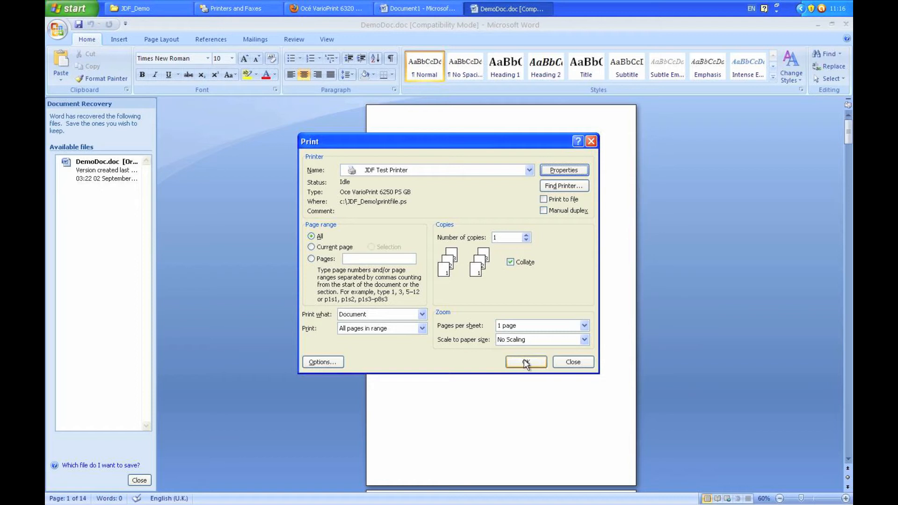
{"action": "left_click", "coordinate": [521, 362]}
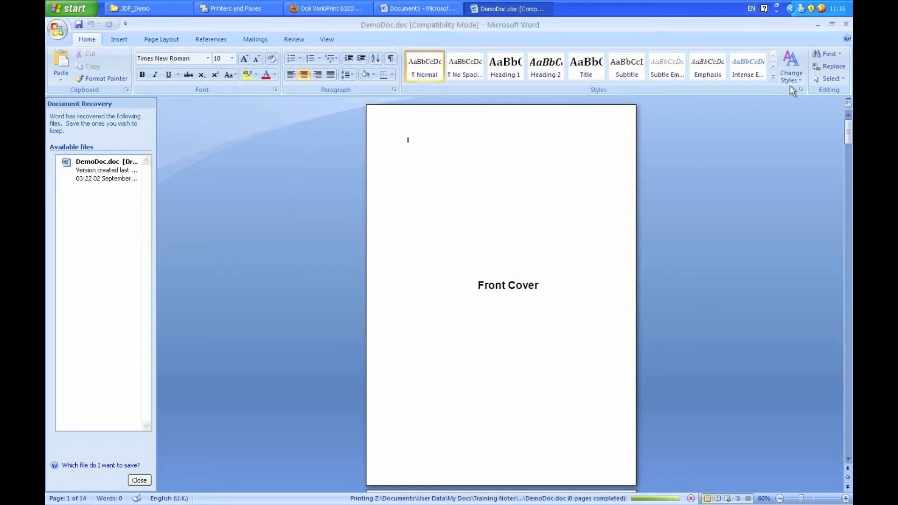
{"action": "left_click", "coordinate": [818, 24]}
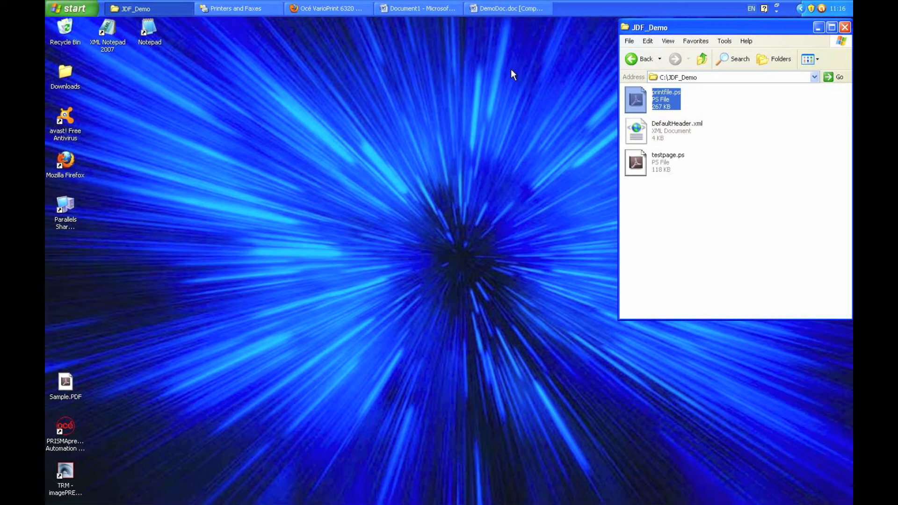
Open printfile.ps in Notepad and cut the JDF header, from the XML declaration through the closing </JDF> tag.
{"action": "double_click", "coordinate": [148, 28]}
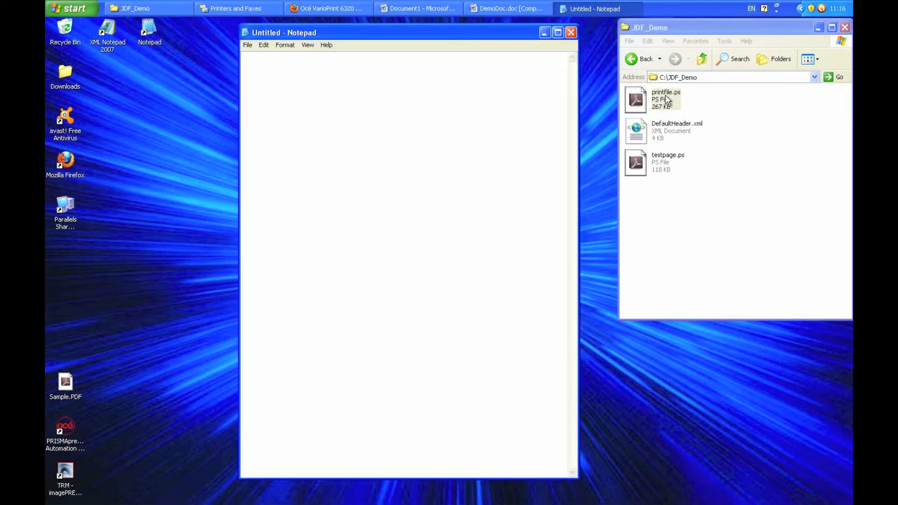
{"action": "left_click_drag", "start_coordinate": [664, 94], "coordinate": [430, 132]}
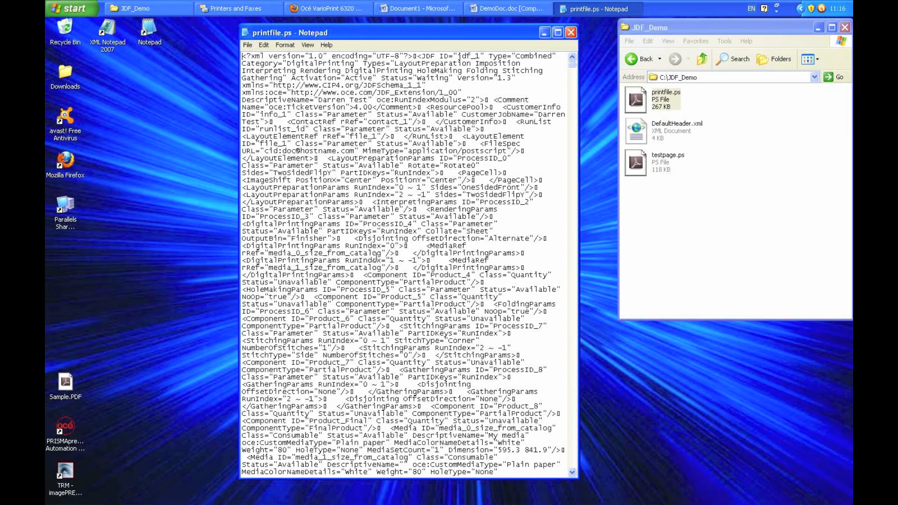
{"action": "scroll", "coordinate": [376, 255], "scroll_direction": "down", "scroll_amount": 3}
{"action": "scroll", "coordinate": [377, 256], "scroll_direction": "down", "scroll_amount": 7}
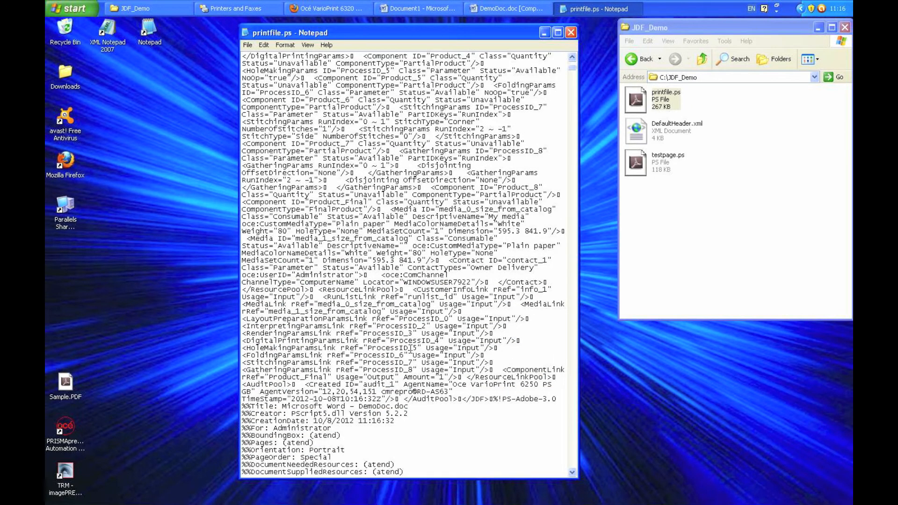
{"action": "left_click_drag", "start_coordinate": [494, 399], "coordinate": [267, 56]}
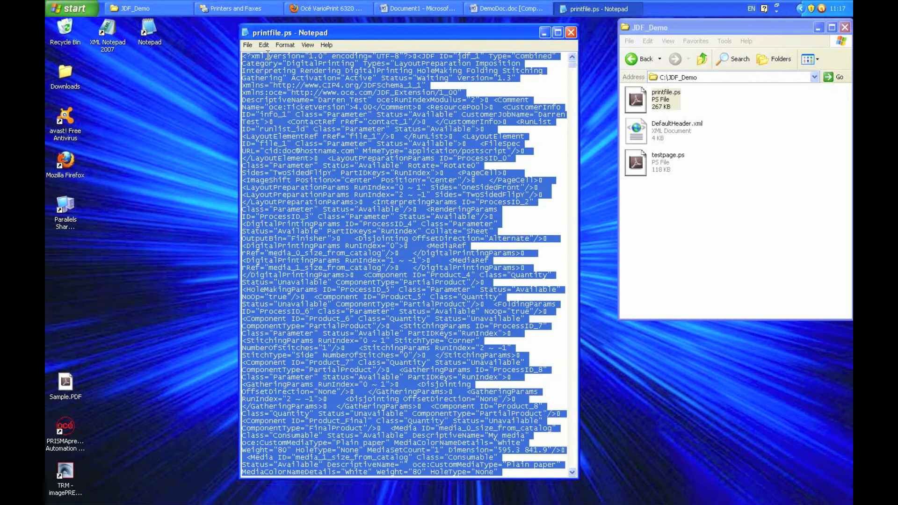
{"action": "left_click", "coordinate": [265, 47]}
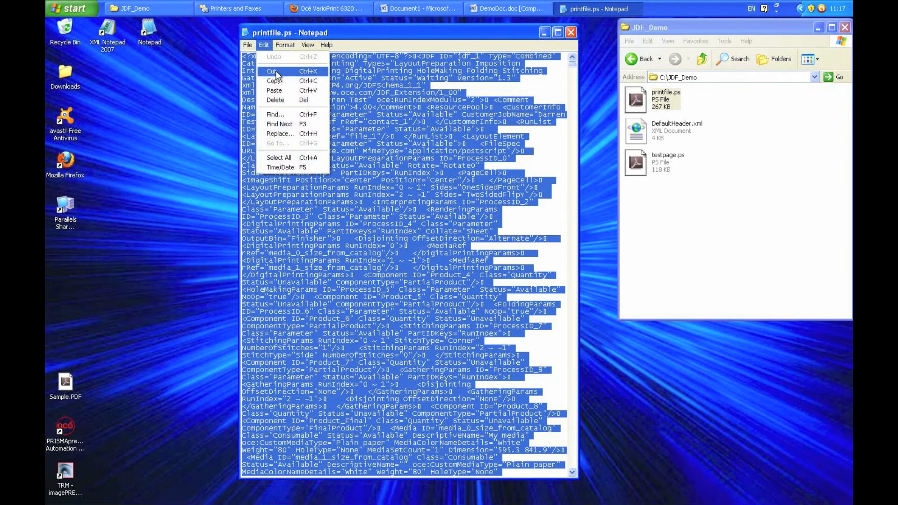
{"action": "left_click", "coordinate": [276, 71]}
Open another empty Notepad document and paste the JDF header cut from printfile.ps.
{"action": "double_click", "coordinate": [149, 28]}
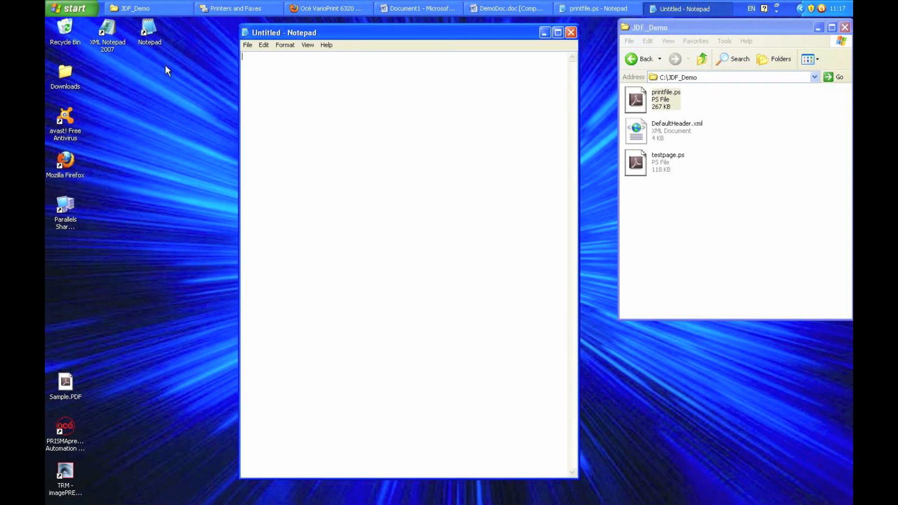
{"action": "left_click", "coordinate": [264, 44]}
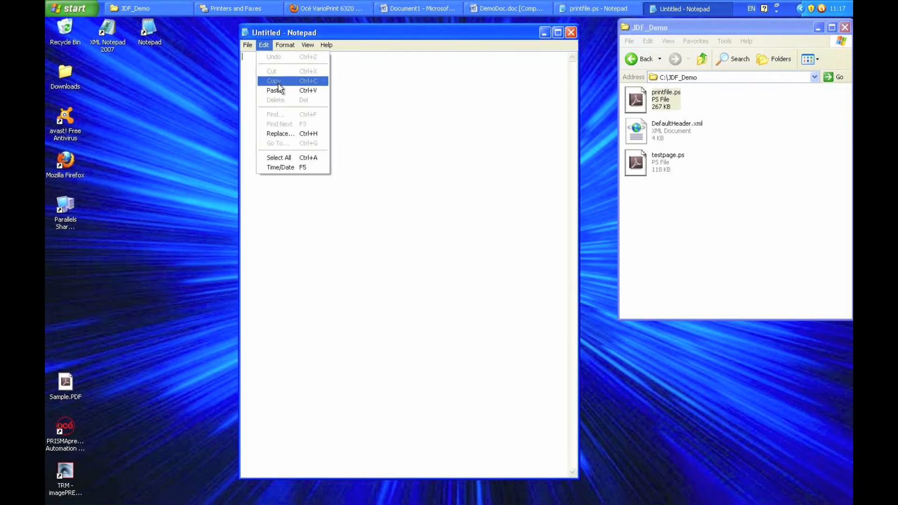
{"action": "left_click", "coordinate": [276, 86]}
Save the pasted JDF header as ComplexHeader.xml in the JDF_Demo folder and close its Notepad window.
{"action": "left_click", "coordinate": [248, 46]}
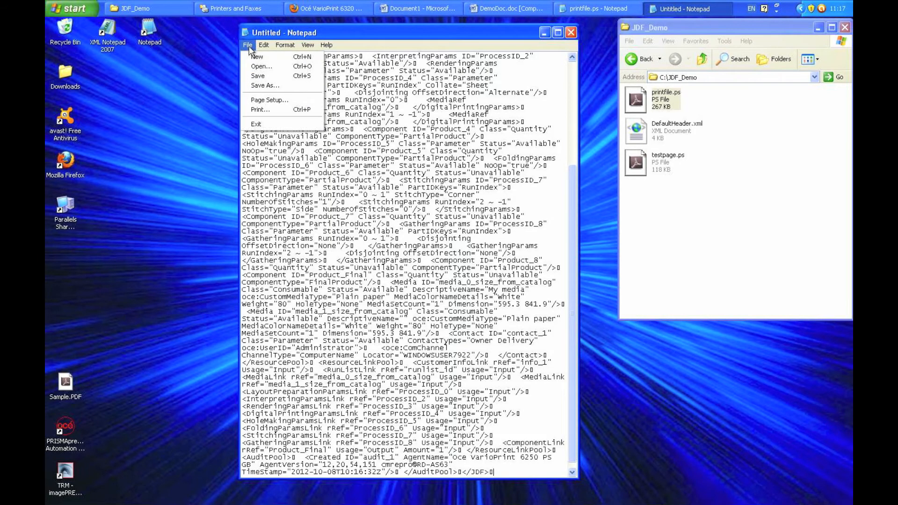
{"action": "left_click", "coordinate": [263, 85]}
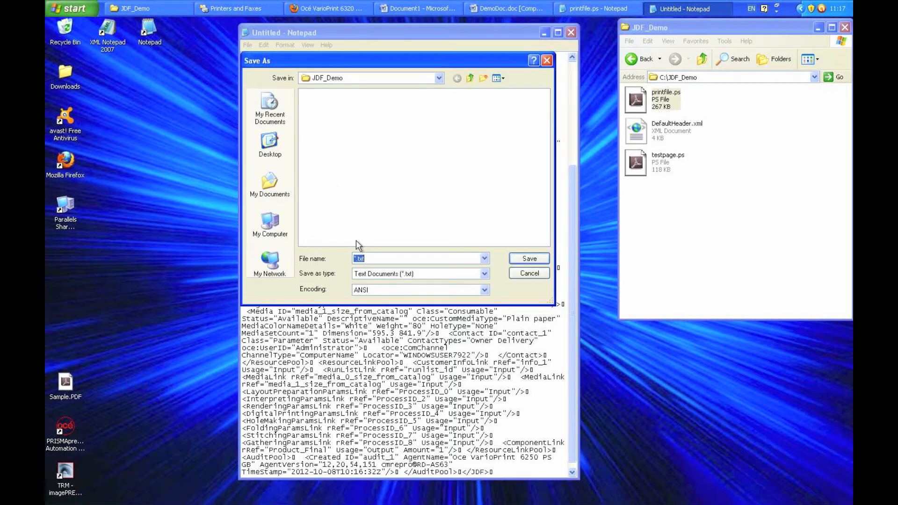
{"action": "type", "text": "ComplexHeader.xml"}
{"action": "key", "text": "Return"}
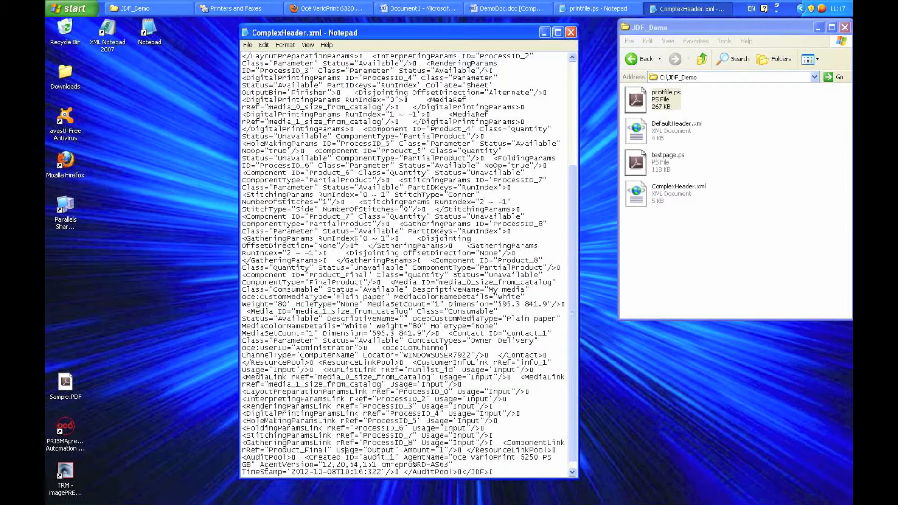
{"action": "left_click", "coordinate": [572, 35]}
Save the remaining PostScript of printfile.ps as a separate file, 14pagedoc.ps, in JDF_Demo and close Notepad.
{"action": "left_click", "coordinate": [246, 46]}
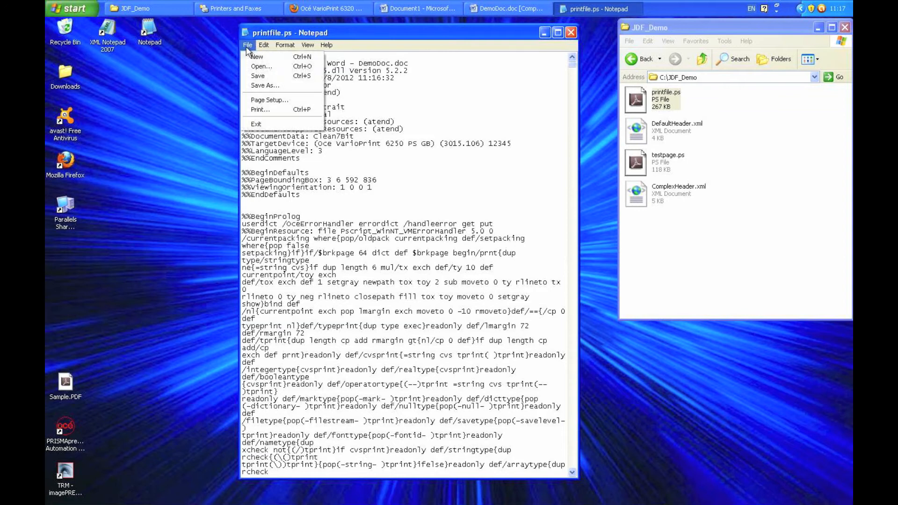
{"action": "left_click", "coordinate": [263, 84]}
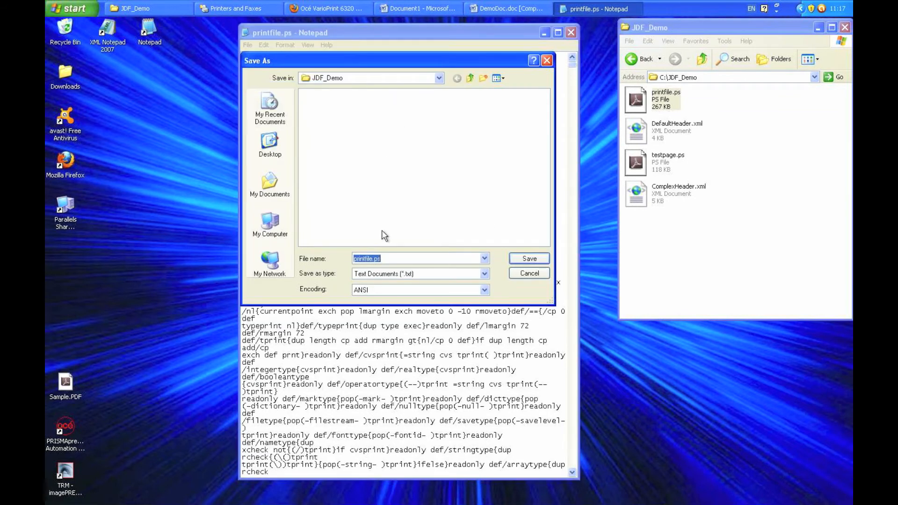
{"action": "type", "text": "14pagedoc"}
{"action": "key", "text": "Return"}
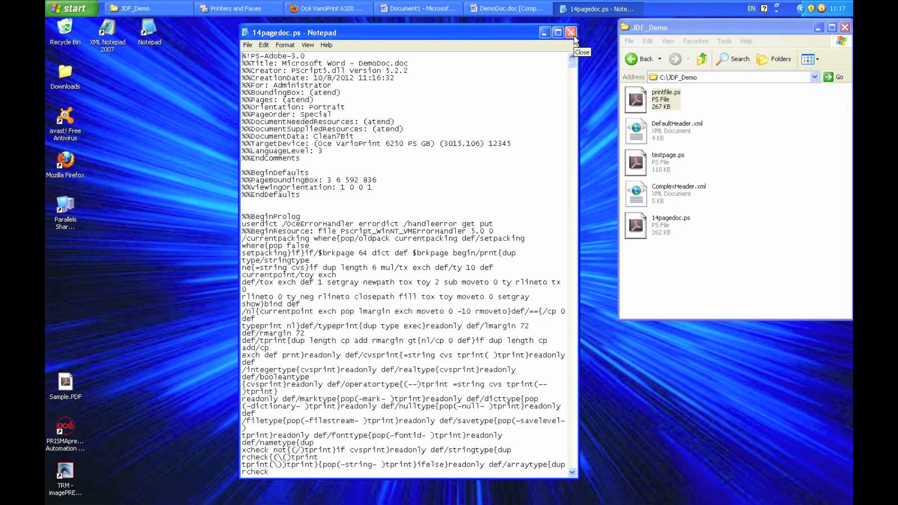
{"action": "left_click", "coordinate": [570, 32]}
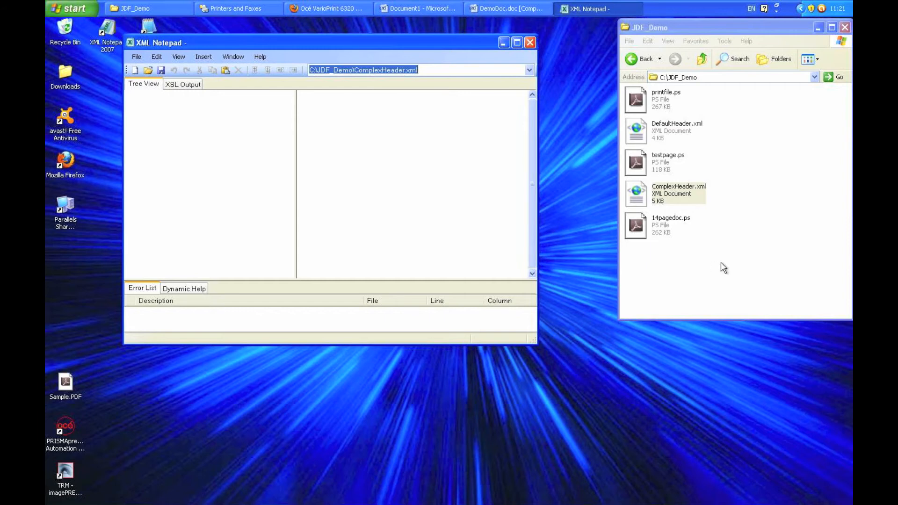
Load DefaultHeader.xml in XML Notepad and examine the entries under its ResourcePool and ResourceLinkPool.
{"action": "left_click_drag", "start_coordinate": [638, 136], "coordinate": [320, 205]}
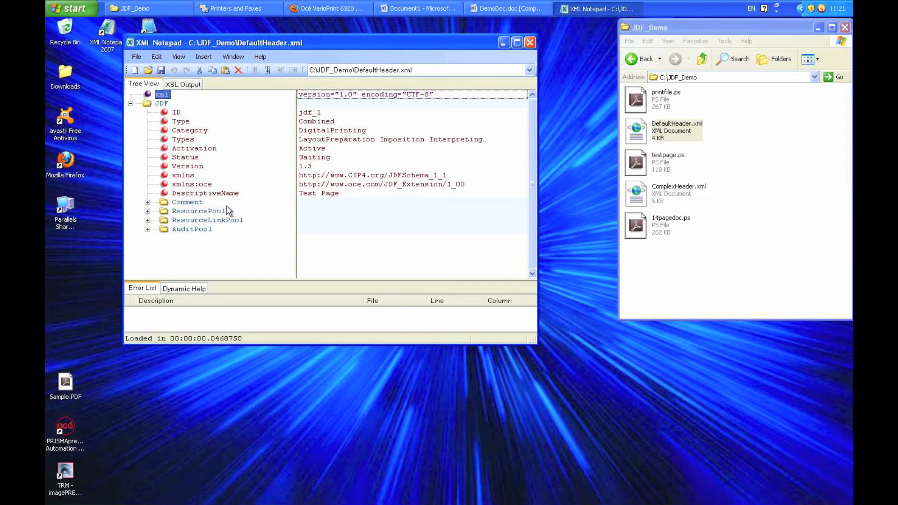
{"action": "left_click", "coordinate": [147, 211]}
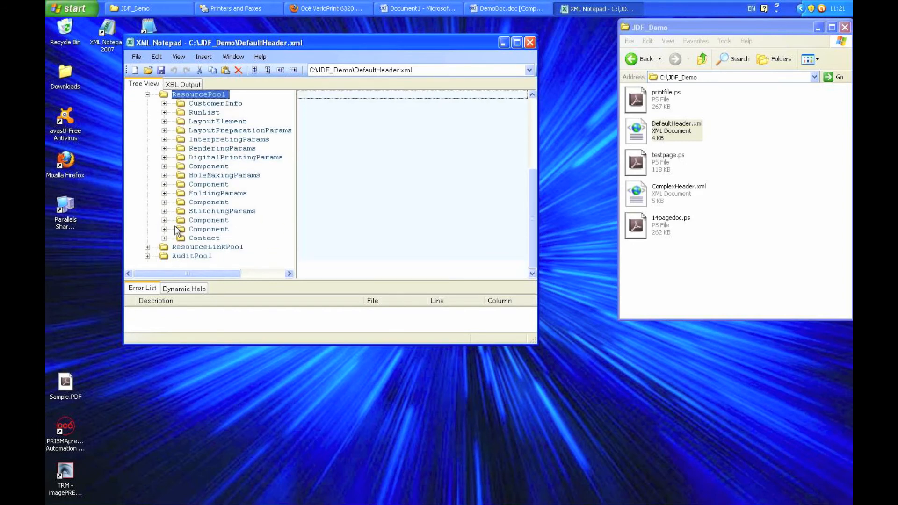
{"action": "left_click", "coordinate": [147, 247]}
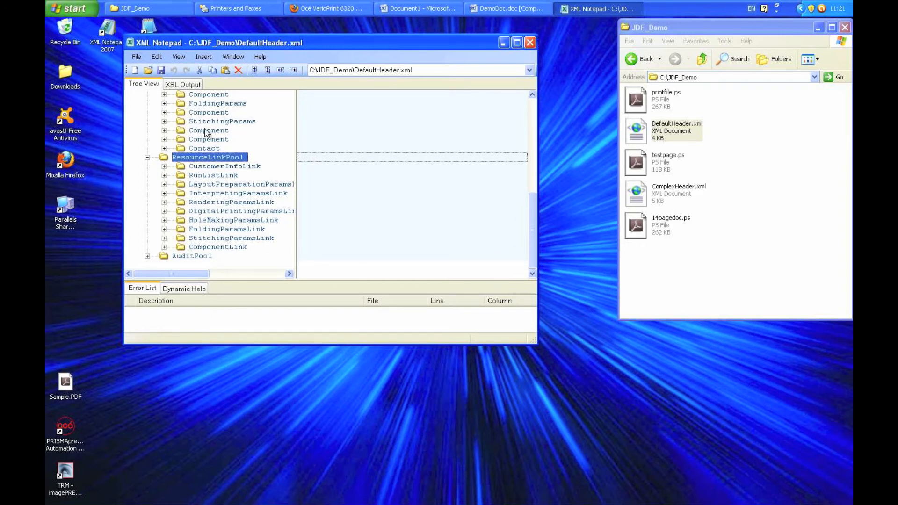
{"action": "scroll", "coordinate": [195, 139], "scroll_direction": "up", "scroll_amount": 3}
{"action": "scroll", "coordinate": [196, 139], "scroll_direction": "up", "scroll_amount": 4}
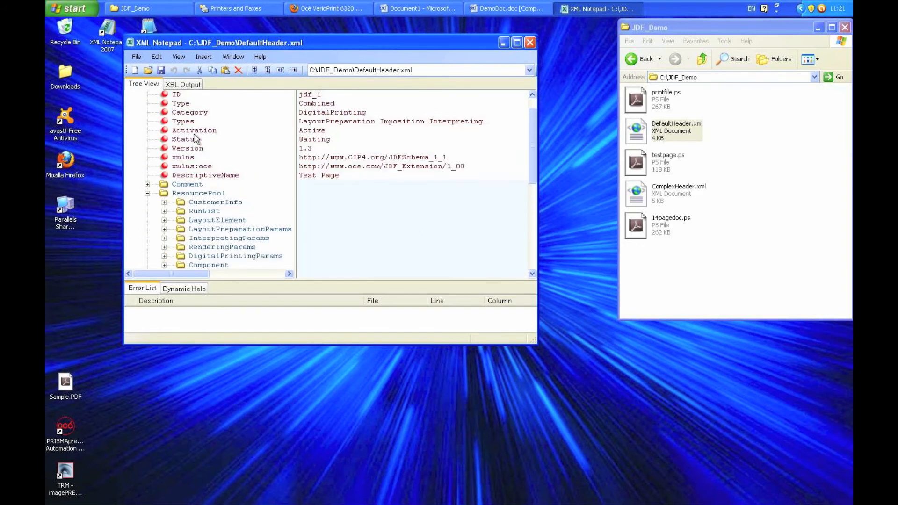
Load ComplexHeader.xml in XML Notepad and inspect the attributes of the first Media entry in ResourcePool.
{"action": "left_click_drag", "start_coordinate": [637, 201], "coordinate": [461, 198]}
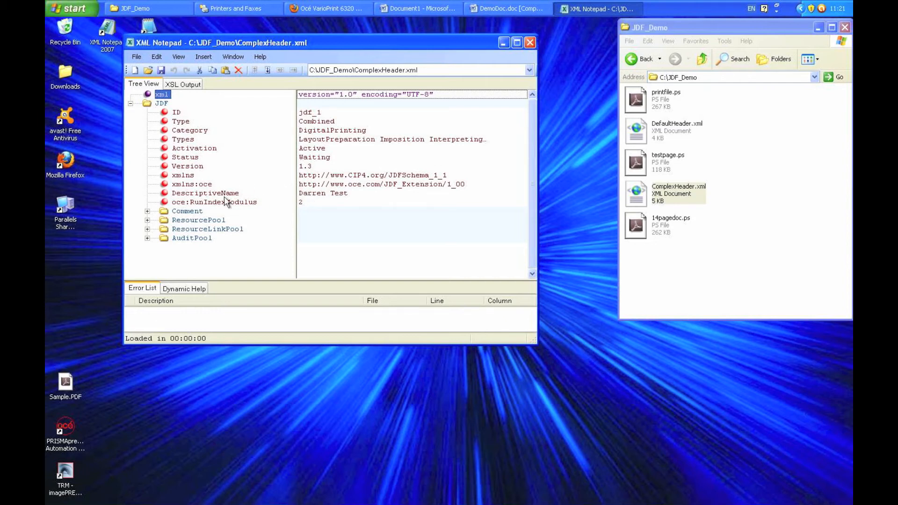
{"action": "left_click", "coordinate": [147, 220]}
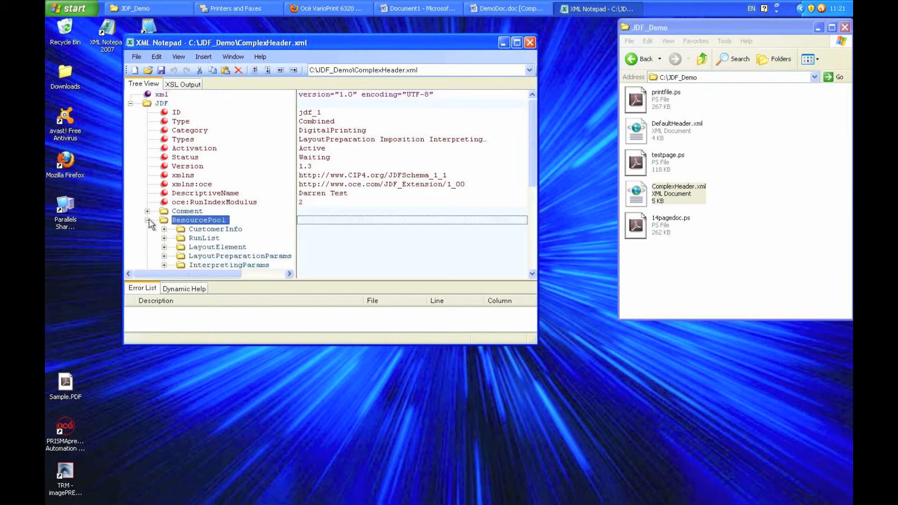
{"action": "scroll", "coordinate": [197, 232], "scroll_direction": "down", "scroll_amount": 5}
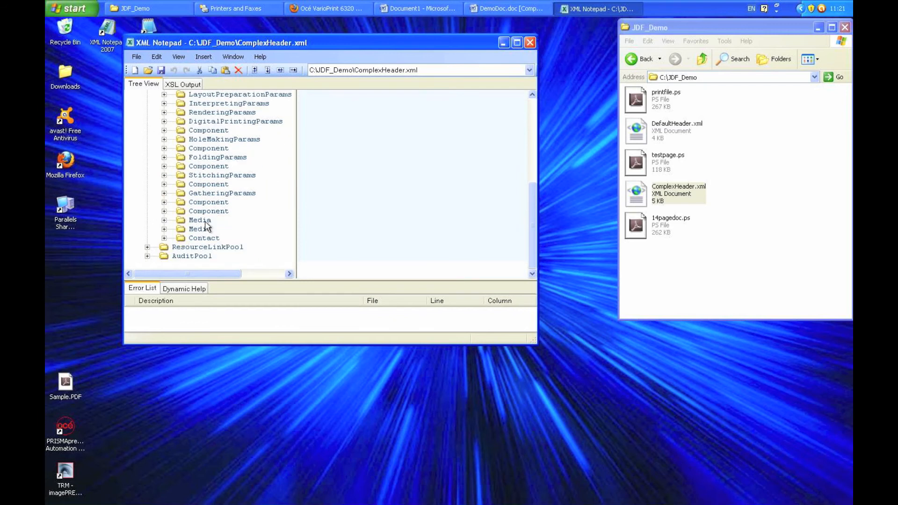
{"action": "left_click", "coordinate": [180, 222]}
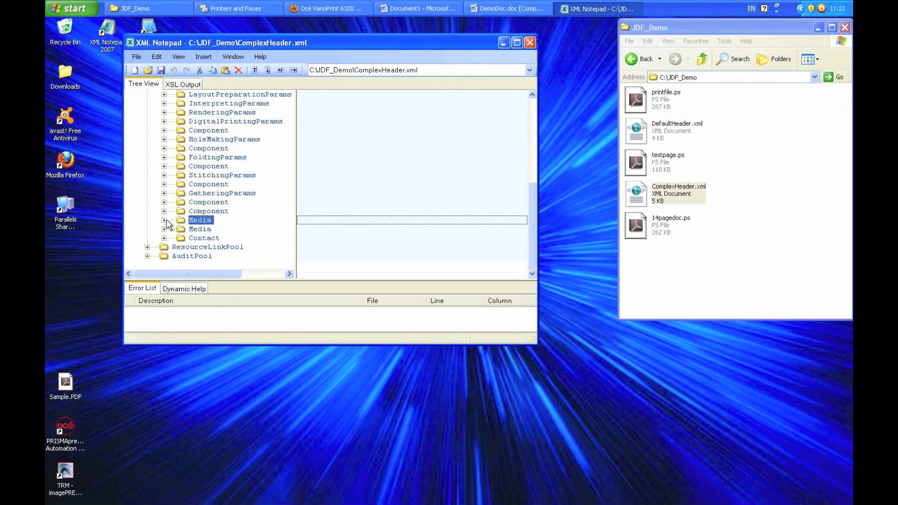
{"action": "left_click", "coordinate": [164, 220]}
{"action": "scroll", "coordinate": [227, 235], "scroll_direction": "down", "scroll_amount": 2}
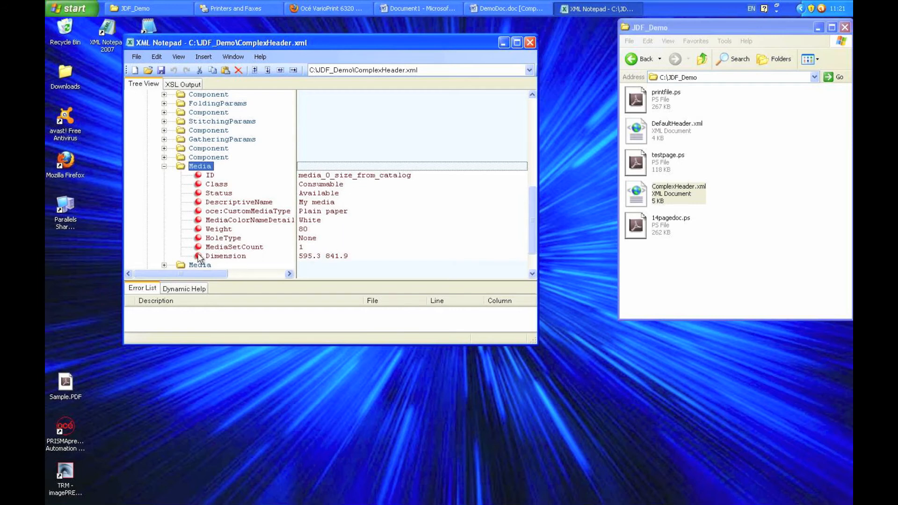
Inspect the attributes of the second Media entry in ResourcePool, and collapse both Media entries.
{"action": "scroll", "coordinate": [194, 252], "scroll_direction": "down", "scroll_amount": 2}
{"action": "left_click", "coordinate": [164, 229]}
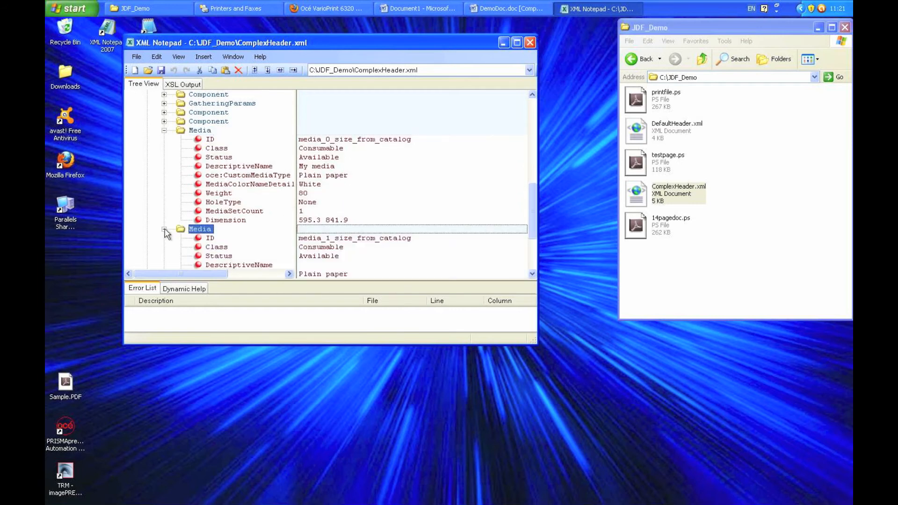
{"action": "scroll", "coordinate": [212, 237], "scroll_direction": "down", "scroll_amount": 2}
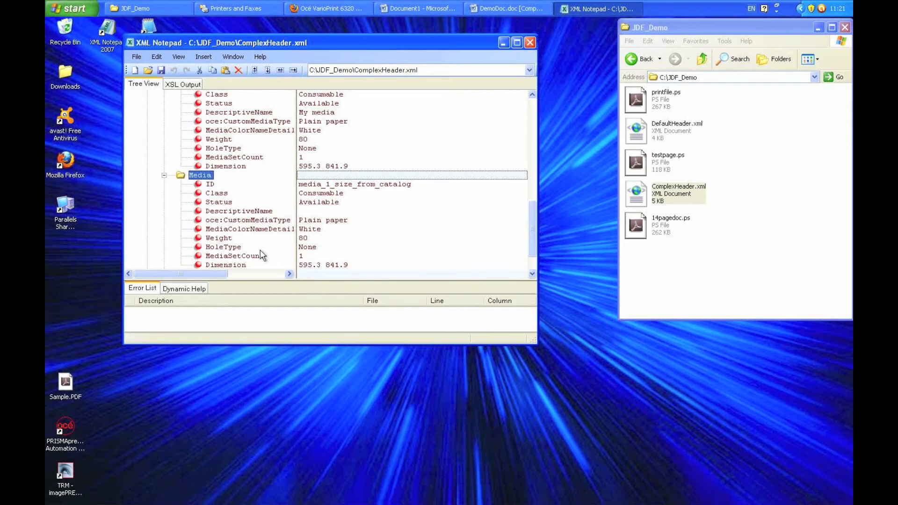
{"action": "scroll", "coordinate": [237, 243], "scroll_direction": "down", "scroll_amount": 2}
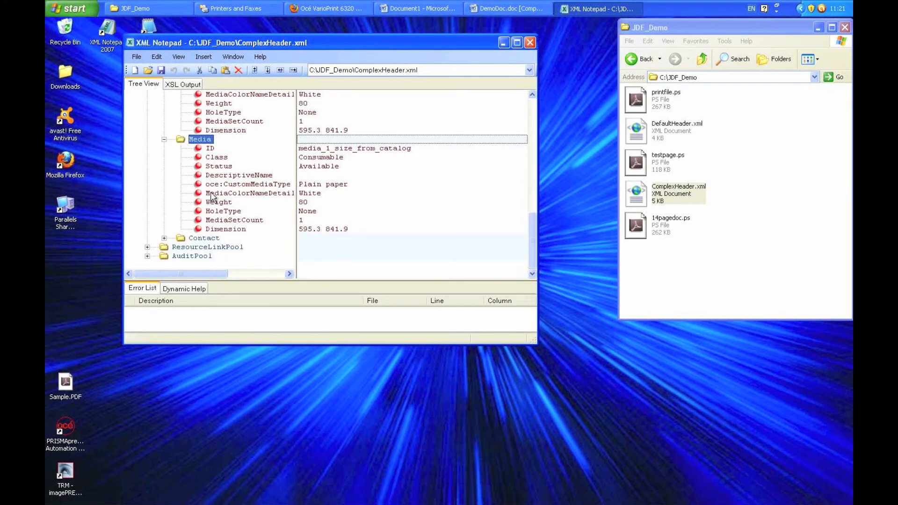
{"action": "left_click", "coordinate": [164, 139]}
{"action": "scroll", "coordinate": [190, 143], "scroll_direction": "up", "scroll_amount": 3}
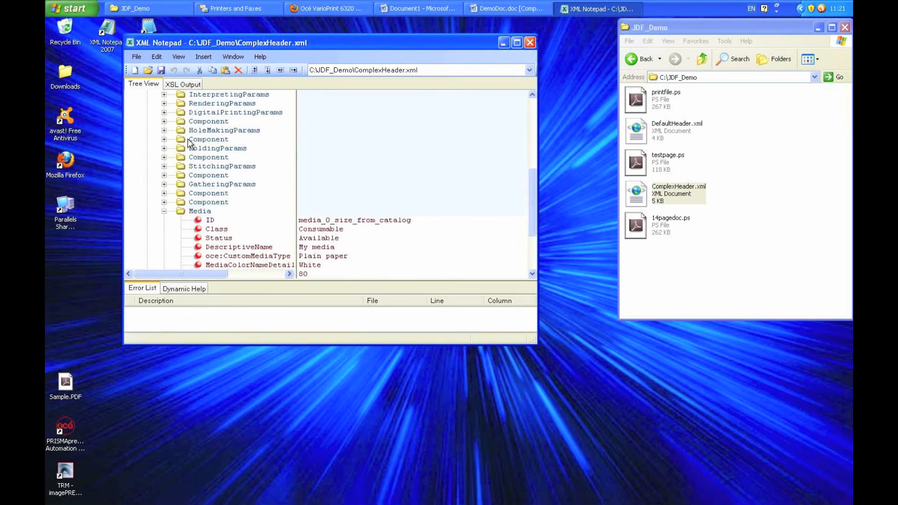
{"action": "left_click", "coordinate": [164, 211]}
Check the attributes of the Component just above the Media entries and of the one following StitchingParams, collapsing each again.
{"action": "left_click", "coordinate": [164, 202]}
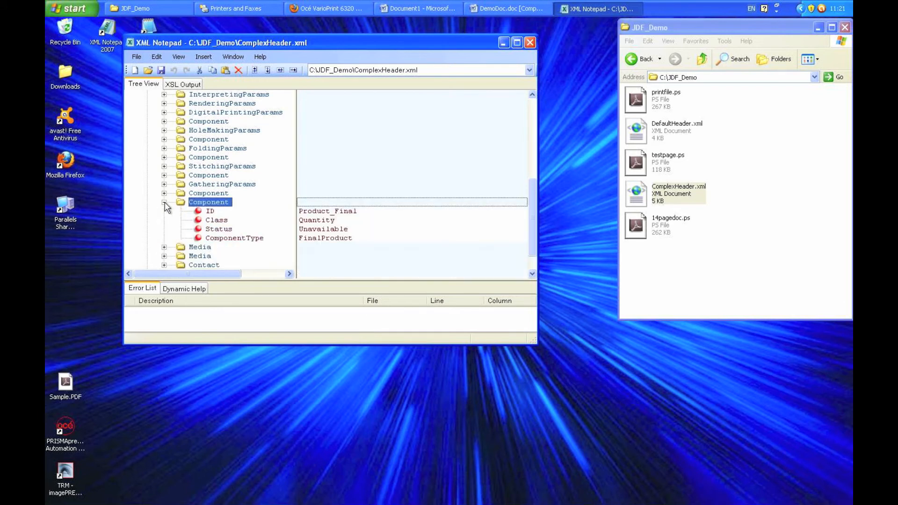
{"action": "left_click", "coordinate": [164, 202]}
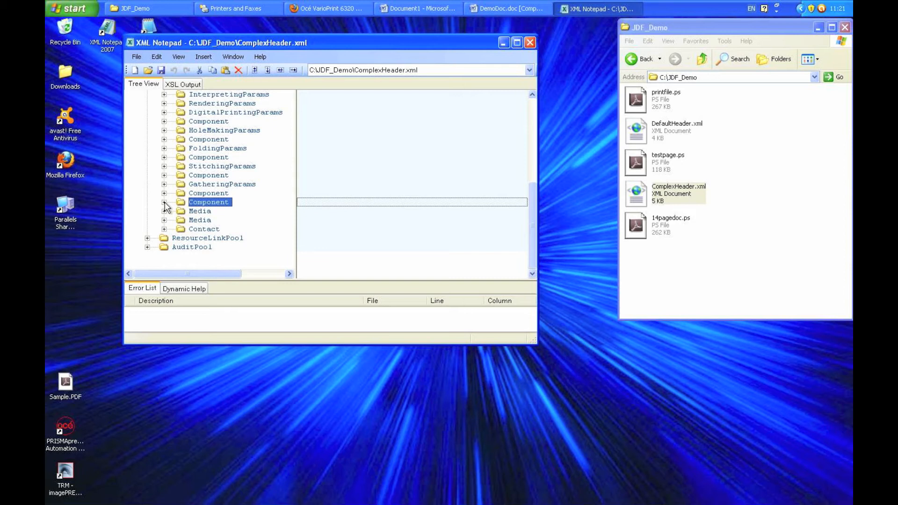
{"action": "left_click", "coordinate": [164, 176]}
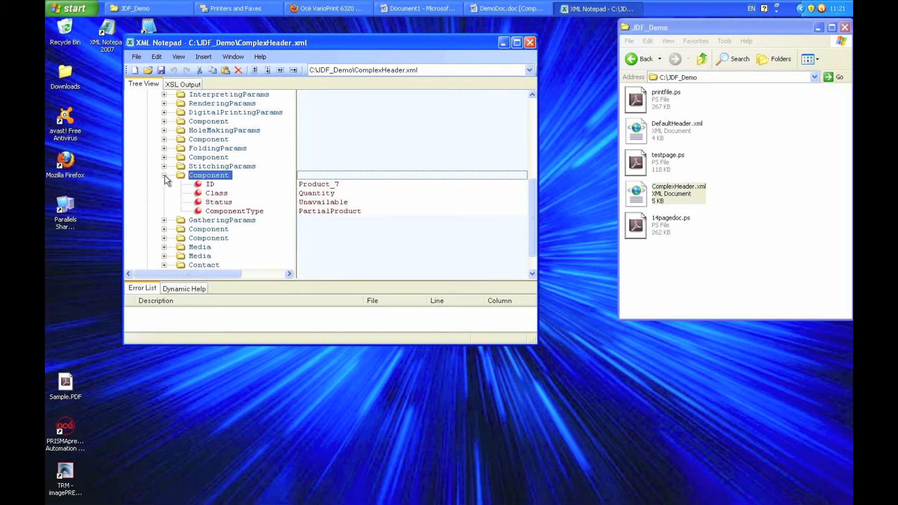
{"action": "left_click", "coordinate": [164, 176]}
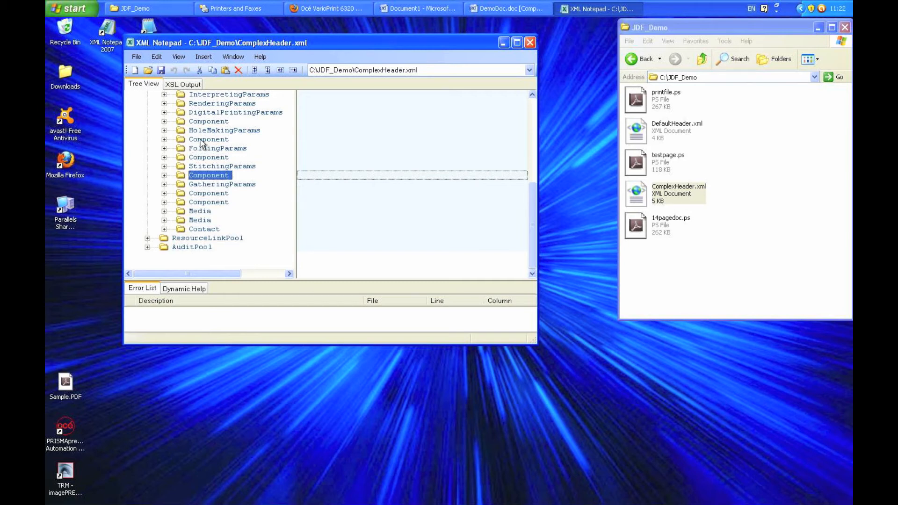
Expand DigitalPrintingParams and examine its Disjointing entry and the first nested DigitalPrintingParams's RunIndex and MediaRef.
{"action": "left_click", "coordinate": [164, 112]}
{"action": "left_click", "coordinate": [181, 175]}
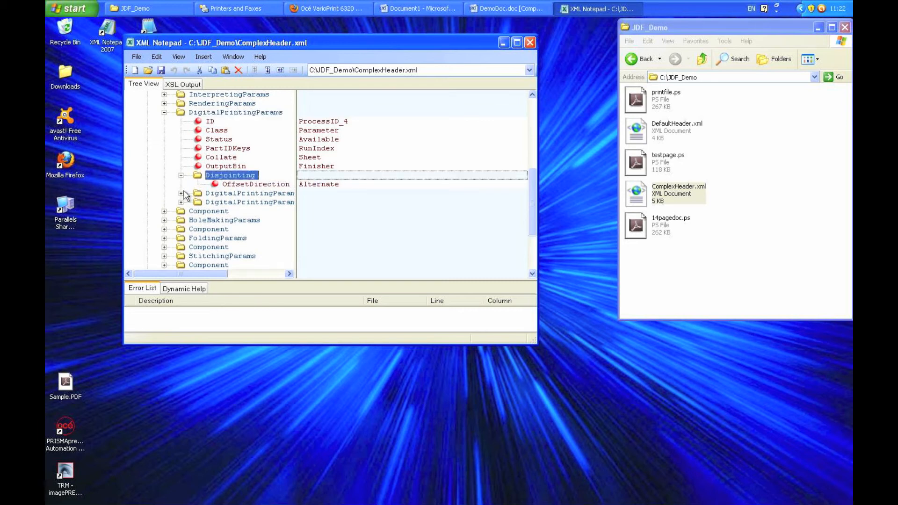
{"action": "left_click", "coordinate": [184, 194]}
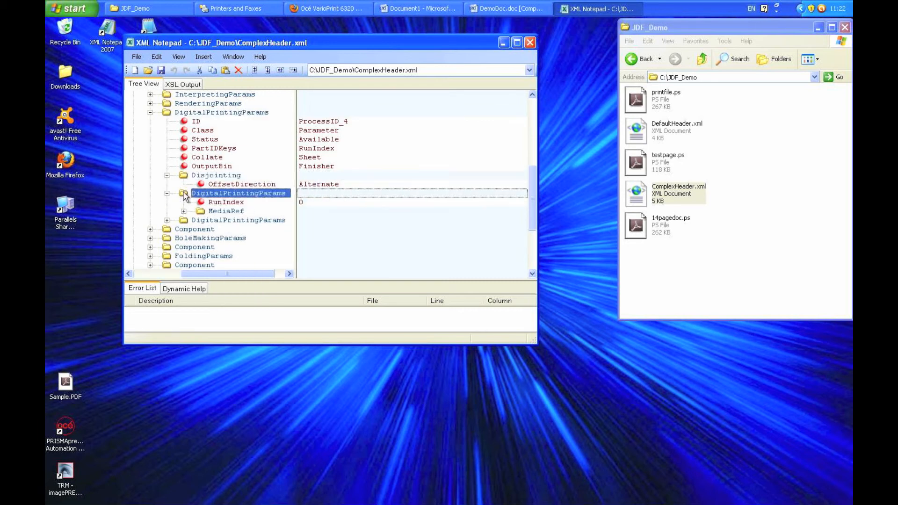
{"action": "left_click", "coordinate": [213, 203]}
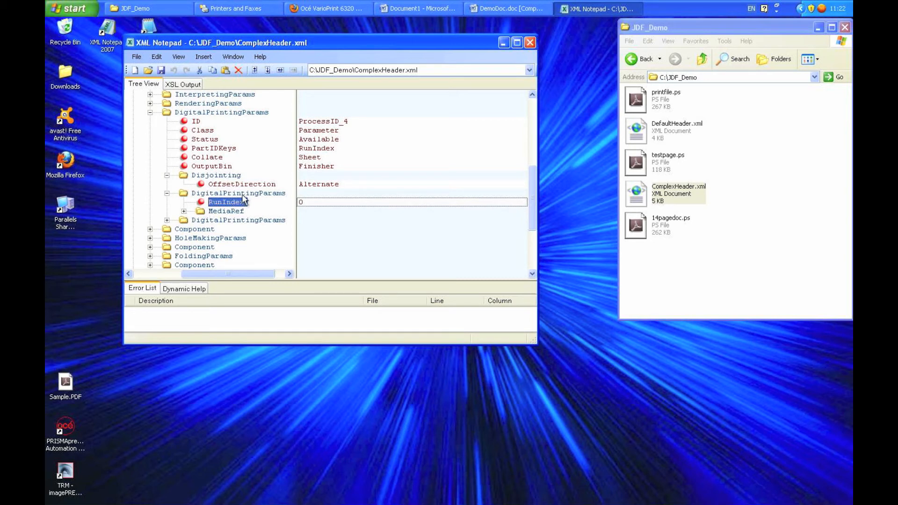
{"action": "left_click", "coordinate": [184, 211]}
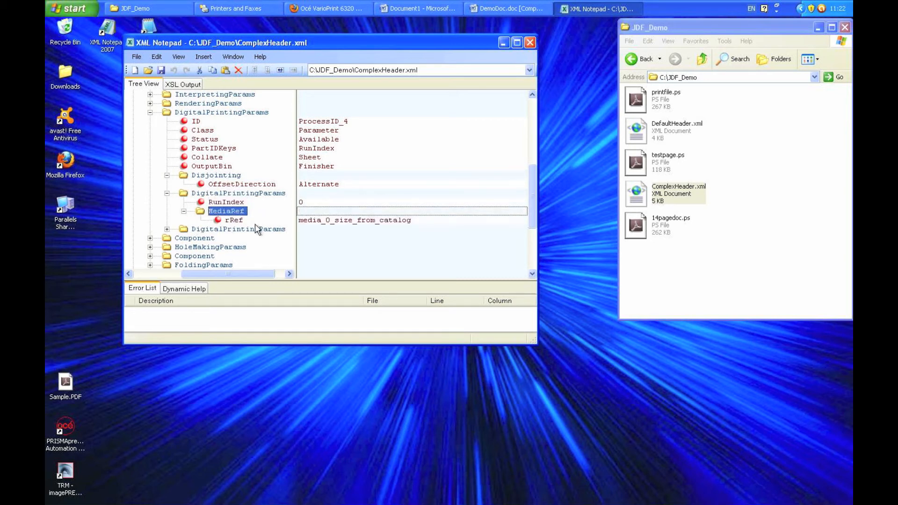
{"action": "left_click", "coordinate": [233, 203]}
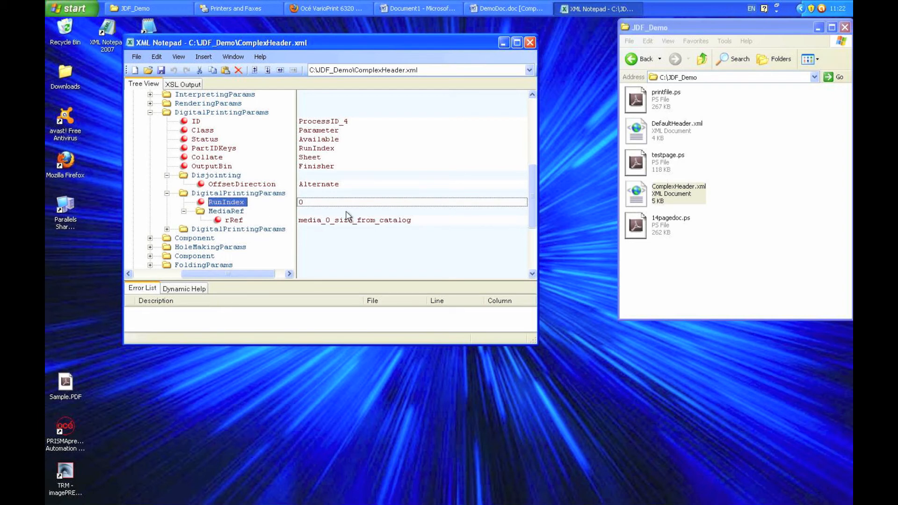
Examine the RunIndex and MediaRef of the second nested DigitalPrintingParams.
{"action": "left_click", "coordinate": [168, 229]}
{"action": "left_click", "coordinate": [213, 239]}
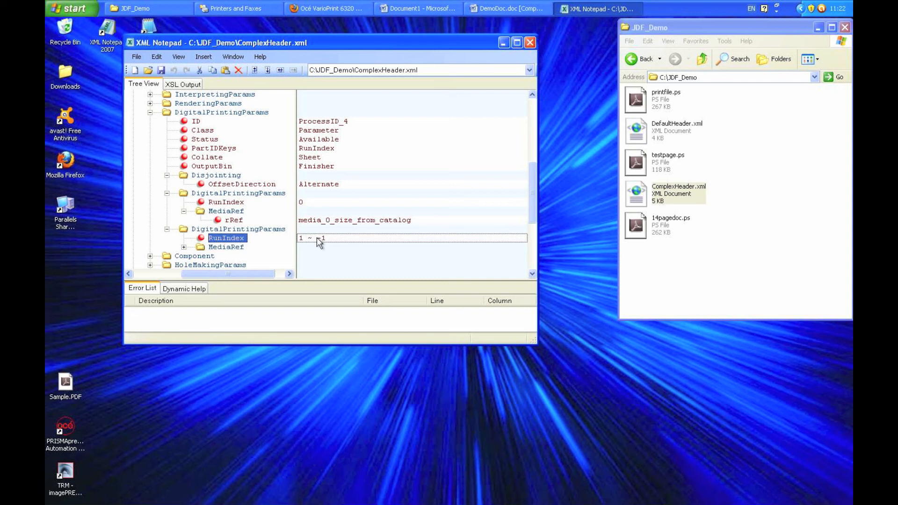
{"action": "left_click", "coordinate": [200, 248]}
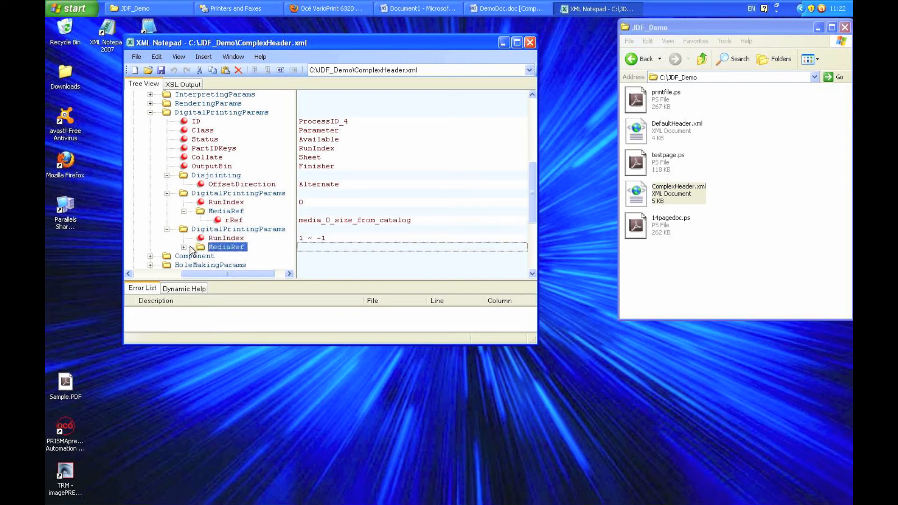
{"action": "double_click", "coordinate": [203, 250]}
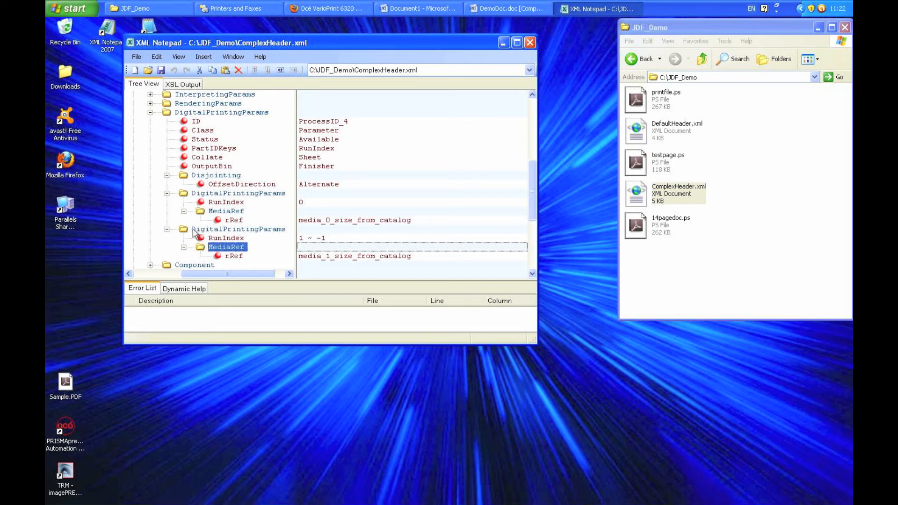
Collapse the whole DigitalPrintingParams branch and close XML Notepad.
{"action": "left_click", "coordinate": [167, 229]}
{"action": "left_click", "coordinate": [167, 194]}
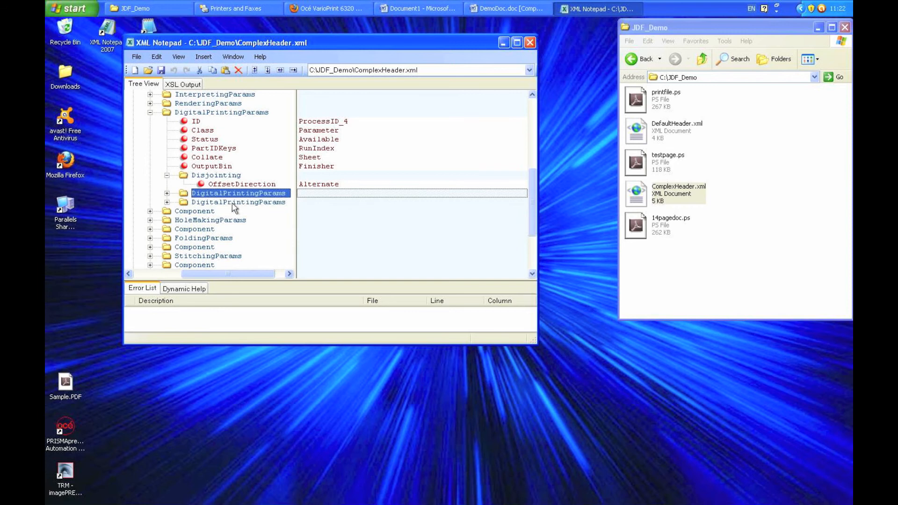
{"action": "left_click", "coordinate": [167, 176]}
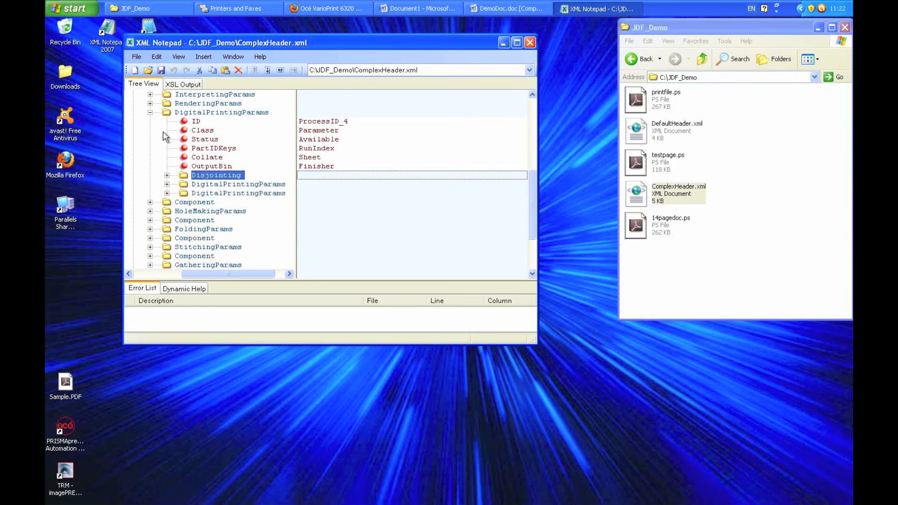
{"action": "left_click", "coordinate": [150, 112]}
{"action": "left_click", "coordinate": [530, 42]}
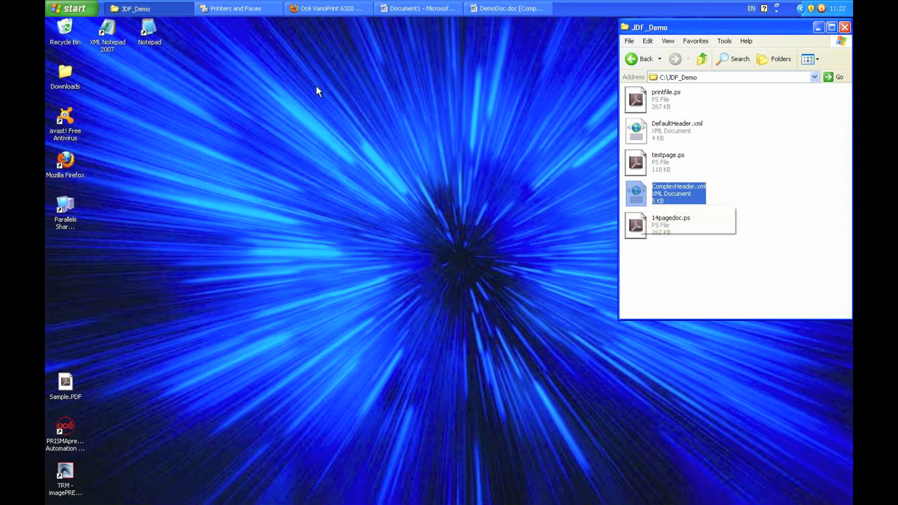
Open a Command Prompt and change the working directory to \JDF_Demo.
{"action": "left_click", "coordinate": [69, 10]}
{"action": "left_click", "coordinate": [98, 203]}
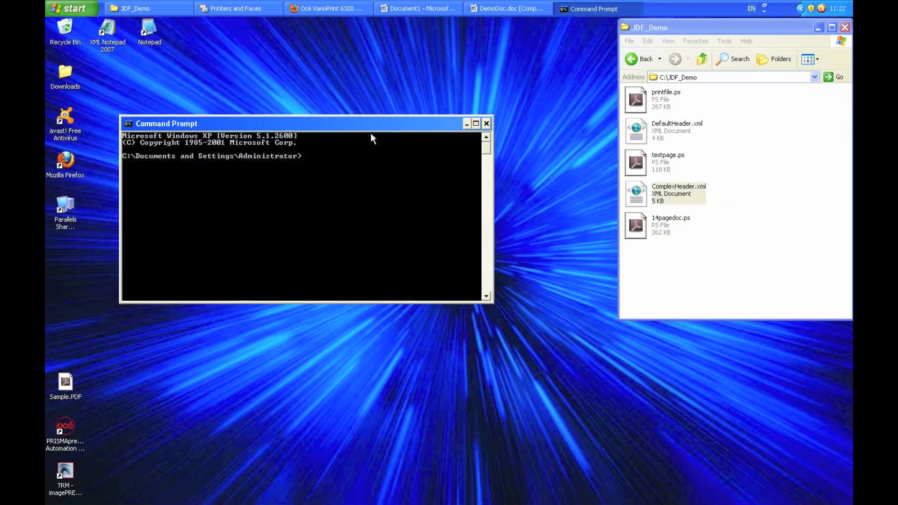
{"action": "type", "text": "cd \\JDF_Demo"}
{"action": "key", "text": "Return"}
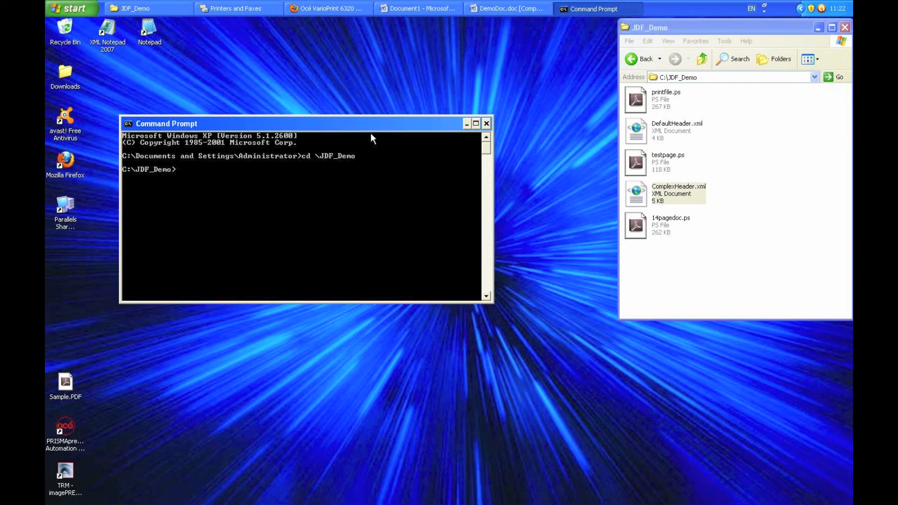
Join ComplexHeader.xml and 14pagedoc.ps in binary mode into Newprintfile.ps with the copy command, using /B for both source files.
{"action": "type", "text": "copy Com"}
{"action": "key", "text": "Tab"}
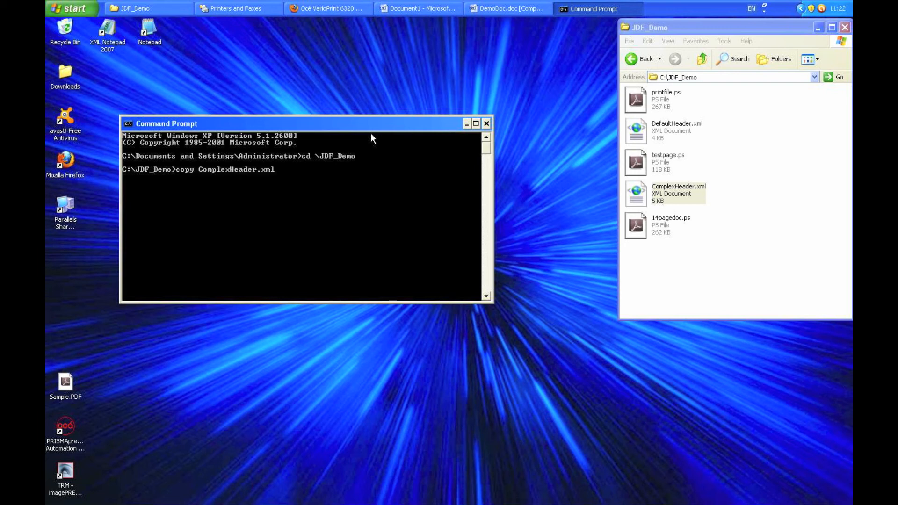
{"action": "type", "text": "/B + 14"}
{"action": "key", "text": "Tab"}
{"action": "type", "text": "/B Newprintfile.ps"}
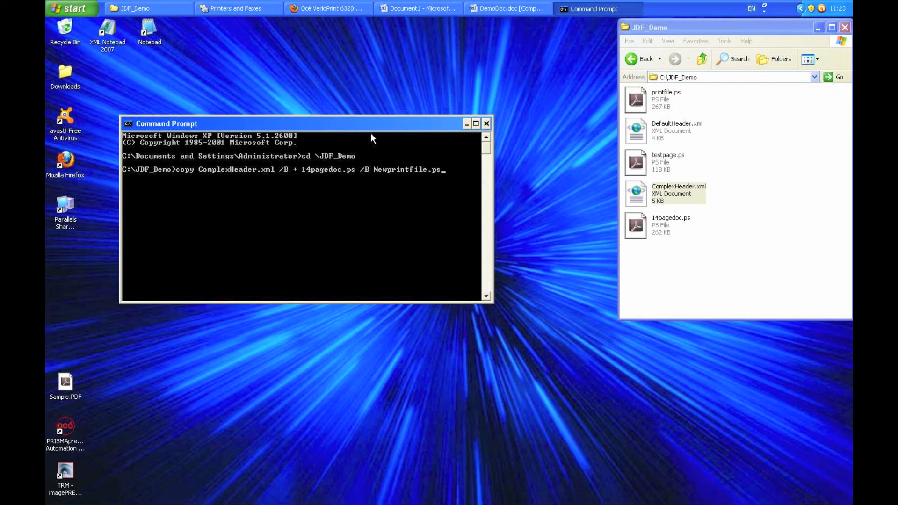
{"action": "key", "text": "Return"}
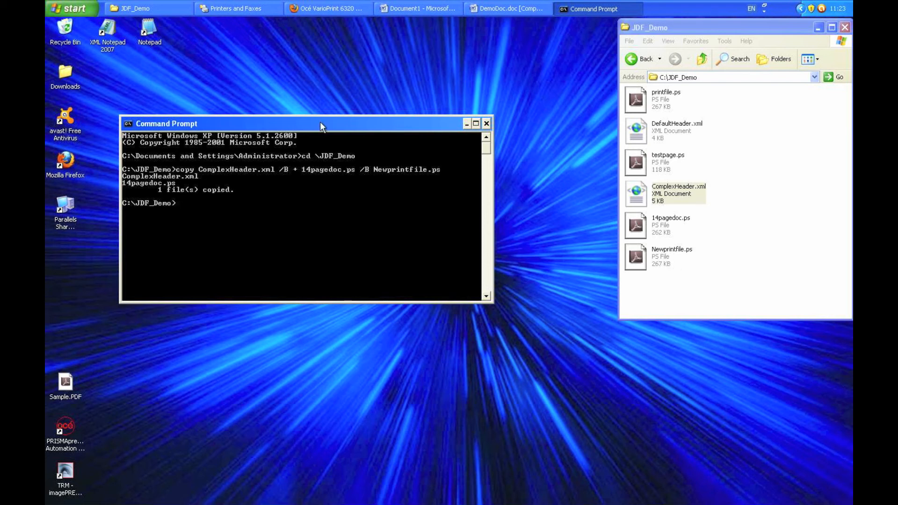
Open Newprintfile.ps in Notepad, examine where the JDF header meets the PostScript data, and close Notepad.
{"action": "double_click", "coordinate": [152, 29]}
{"action": "left_click_drag", "start_coordinate": [666, 259], "coordinate": [499, 259]}
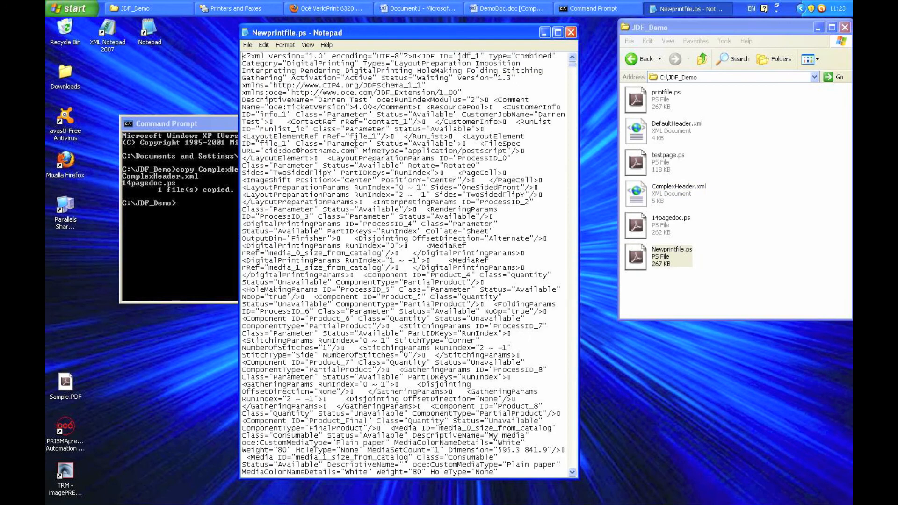
{"action": "scroll", "coordinate": [388, 358], "scroll_direction": "down", "scroll_amount": 4}
{"action": "scroll", "coordinate": [388, 358], "scroll_direction": "down", "scroll_amount": 4}
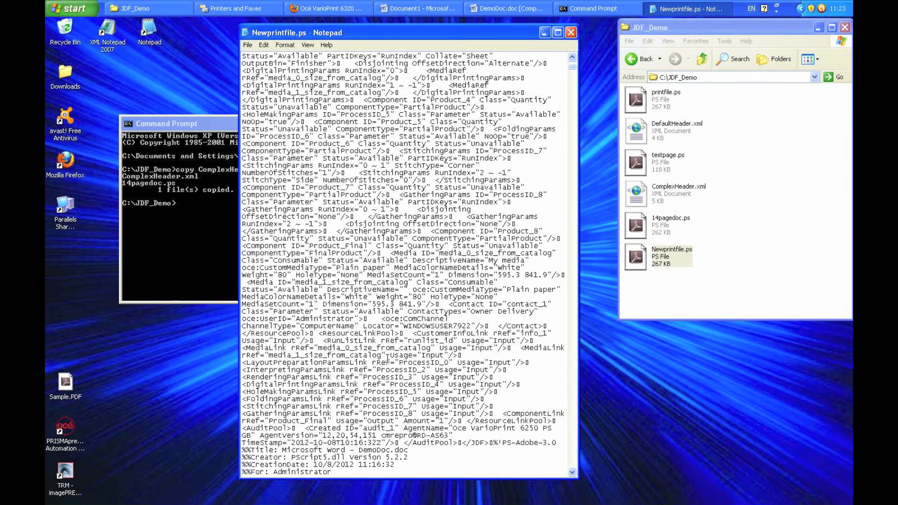
{"action": "scroll", "coordinate": [403, 405], "scroll_direction": "down", "scroll_amount": 4}
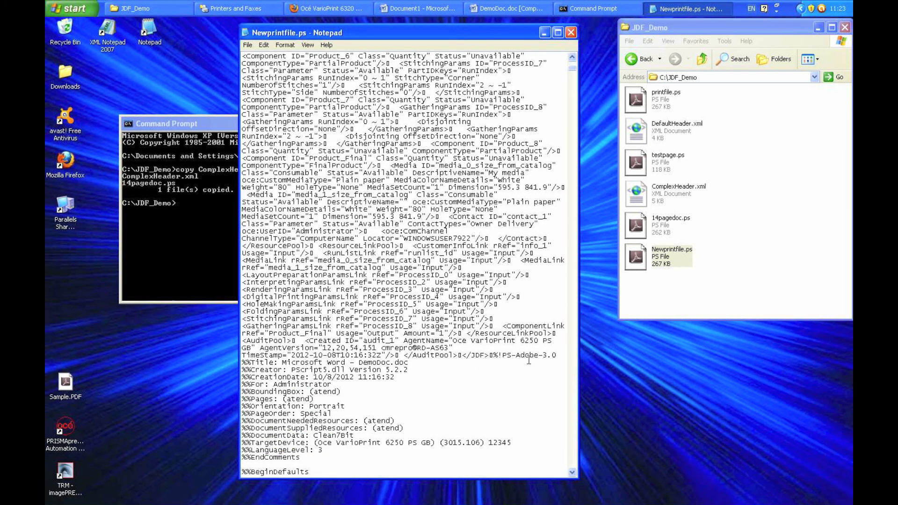
{"action": "left_click", "coordinate": [571, 33]}
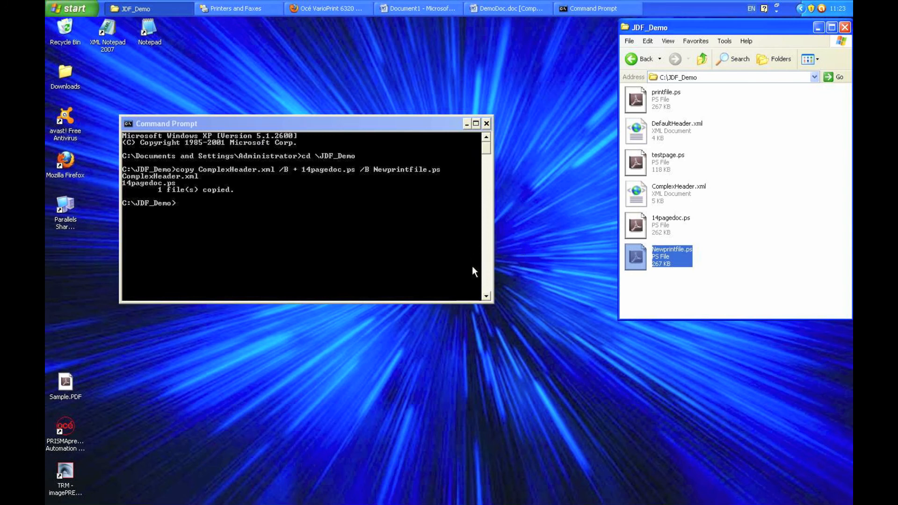
Move Sample.PDF from the desktop into the JDF_Demo folder and open ComplexHeader.xml in XML Notepad.
{"action": "left_click_drag", "start_coordinate": [65, 383], "coordinate": [657, 303]}
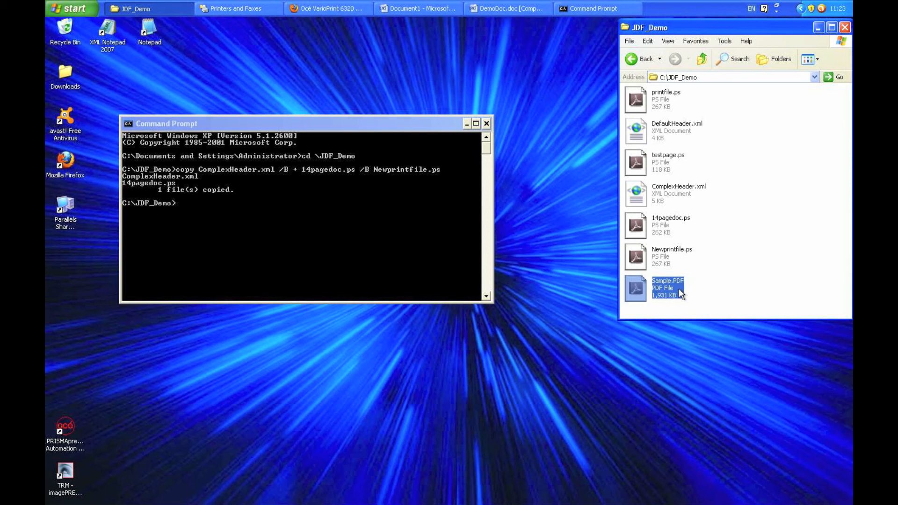
{"action": "left_click", "coordinate": [716, 289]}
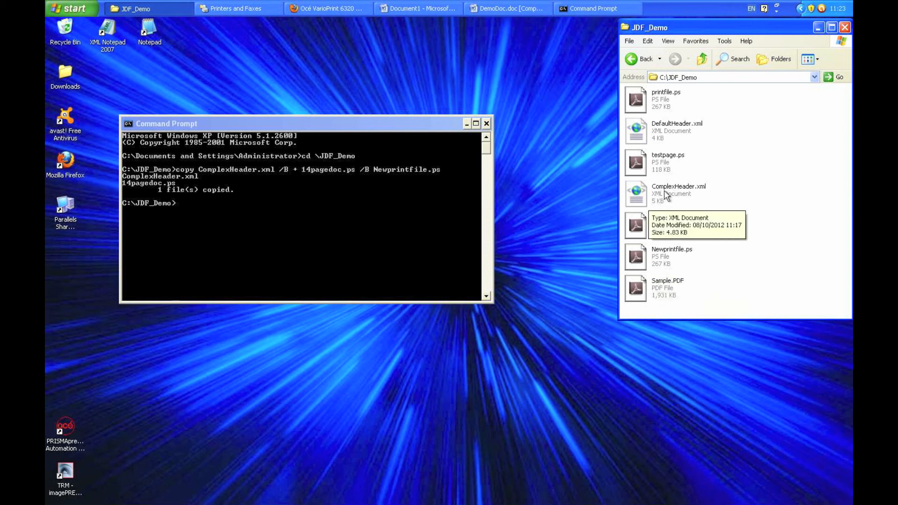
{"action": "double_click", "coordinate": [107, 29]}
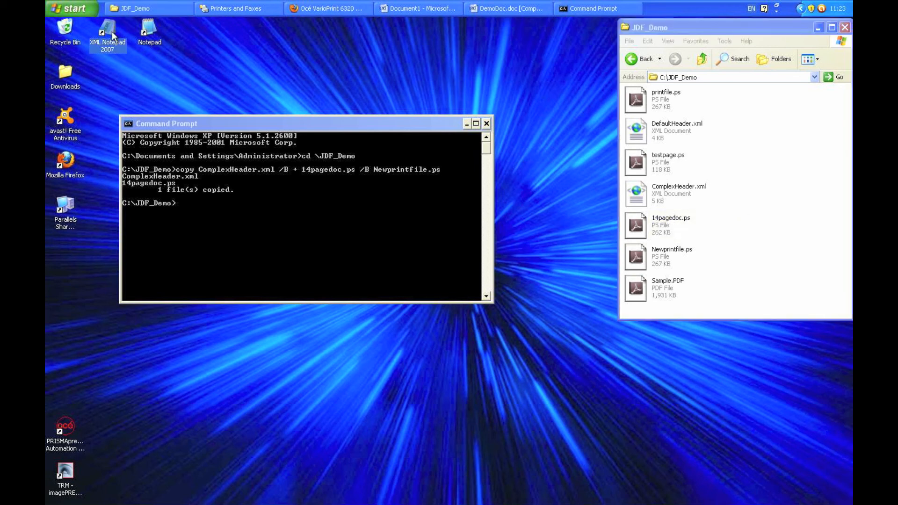
{"action": "left_click_drag", "start_coordinate": [654, 193], "coordinate": [243, 192]}
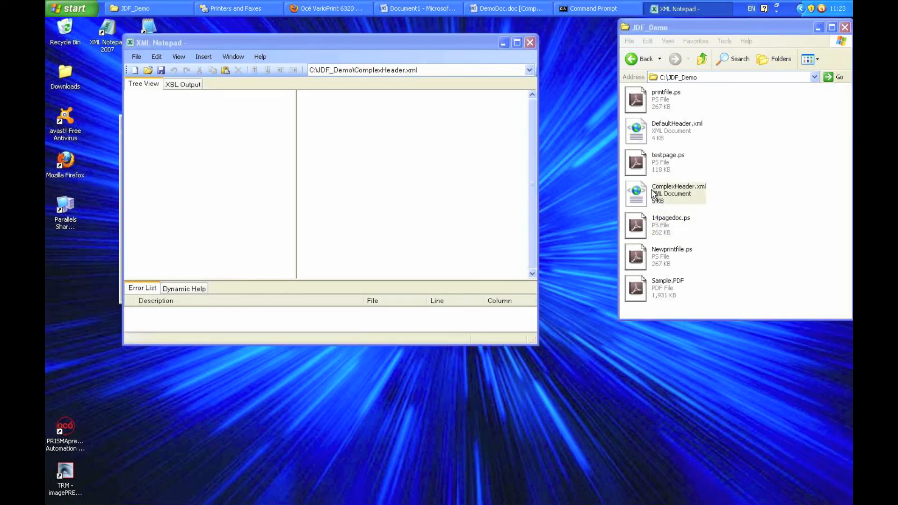
Set the MimeType of the FileSpec under ResourcePool's LayoutElement to application/pdf.
{"action": "left_click", "coordinate": [147, 220]}
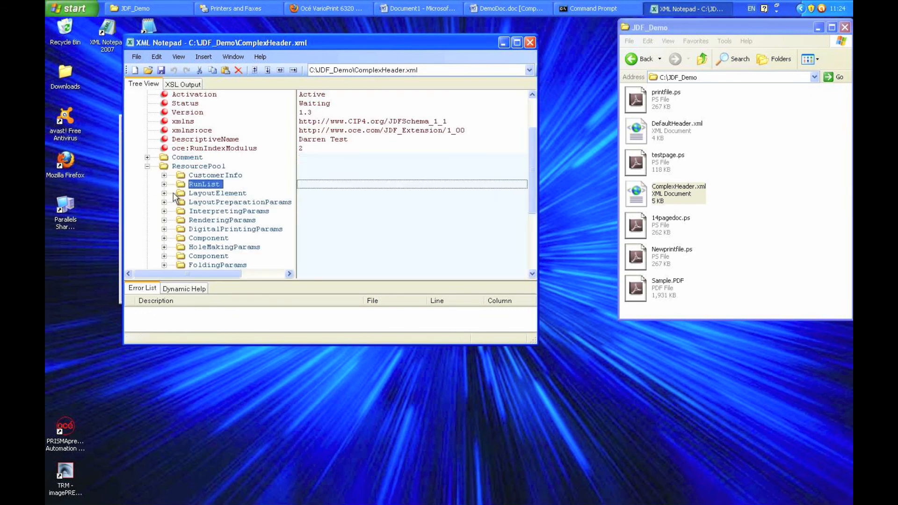
{"action": "left_click", "coordinate": [164, 193]}
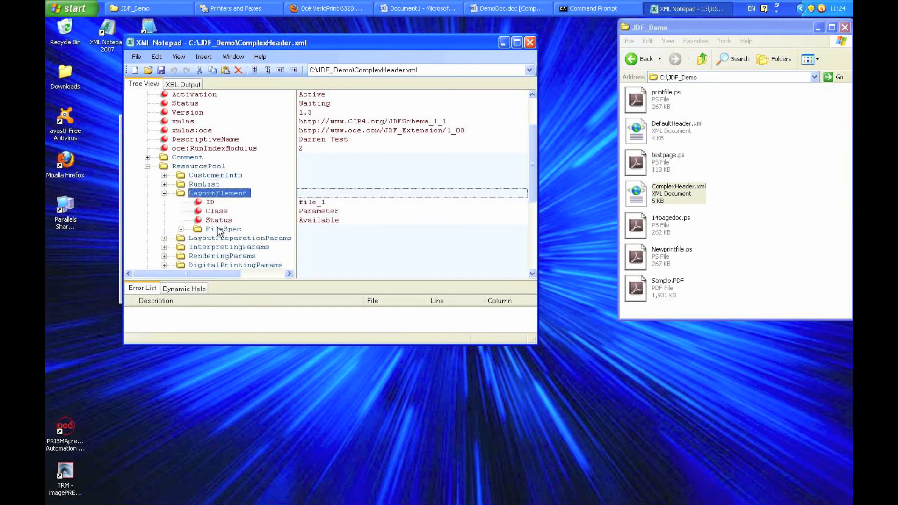
{"action": "left_click", "coordinate": [183, 229]}
{"action": "left_click", "coordinate": [232, 247]}
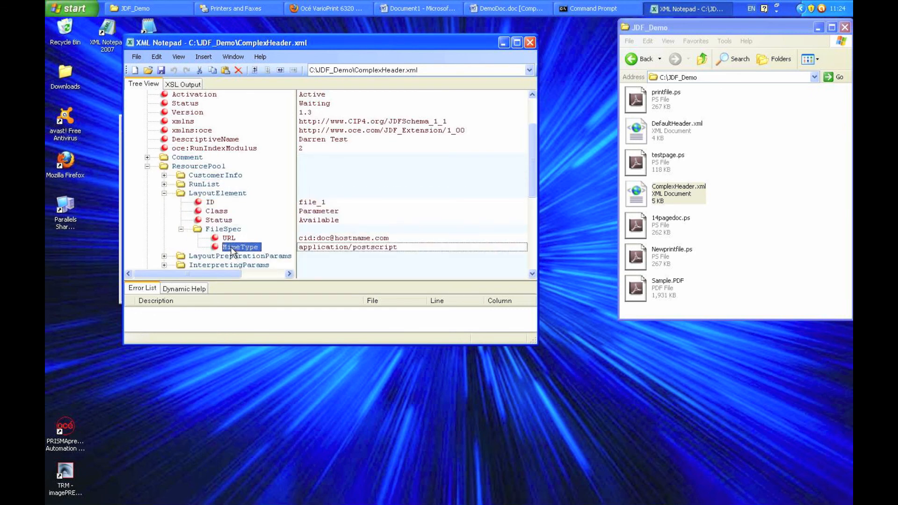
{"action": "left_click", "coordinate": [381, 251]}
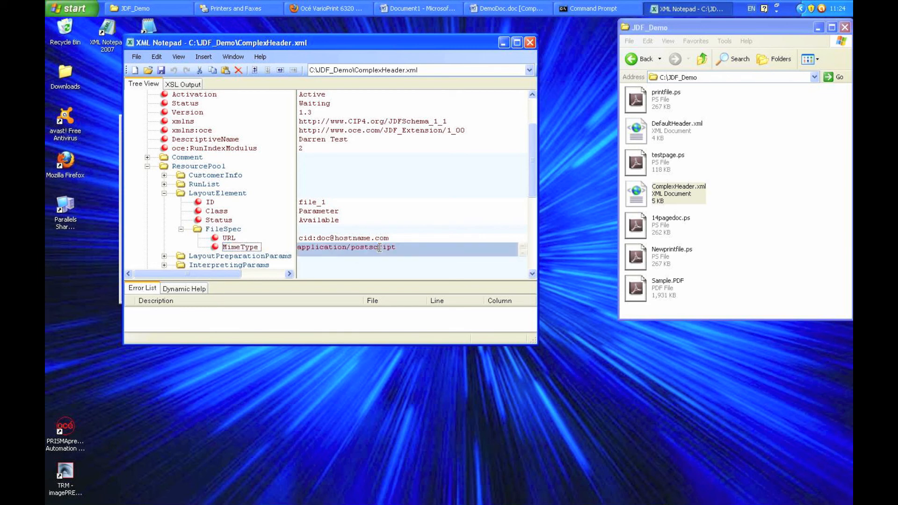
{"action": "key", "text": "BackSpace"}
{"action": "key", "text": "BackSpace"}
{"action": "key", "text": "BackSpace"}
{"action": "key", "text": "BackSpace"}
{"action": "key", "text": "BackSpace"}
{"action": "key", "text": "BackSpace"}
{"action": "key", "text": "BackSpace"}
{"action": "key", "text": "BackSpace"}
{"action": "key", "text": "BackSpace"}
{"action": "type", "text": "df"}
Save the edited header as ComplexHeader_PDF.xml in the JDF_Demo folder and close XML Notepad.
{"action": "left_click", "coordinate": [133, 59]}
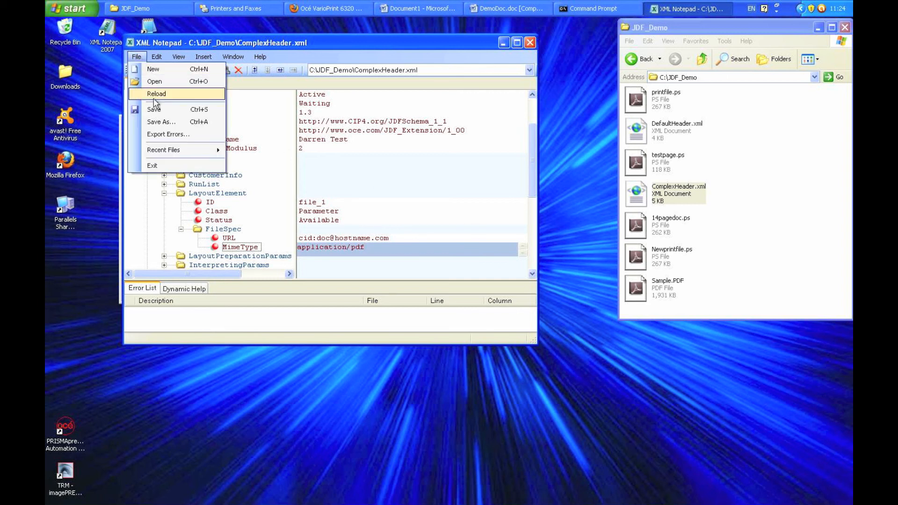
{"action": "left_click", "coordinate": [164, 121]}
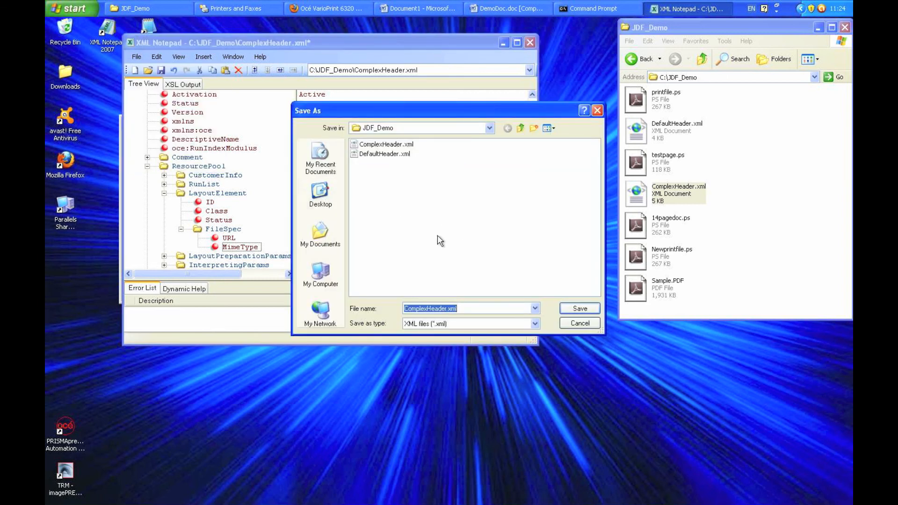
{"action": "left_click", "coordinate": [447, 309]}
{"action": "type", "text": "_PDF"}
{"action": "key", "text": "Return"}
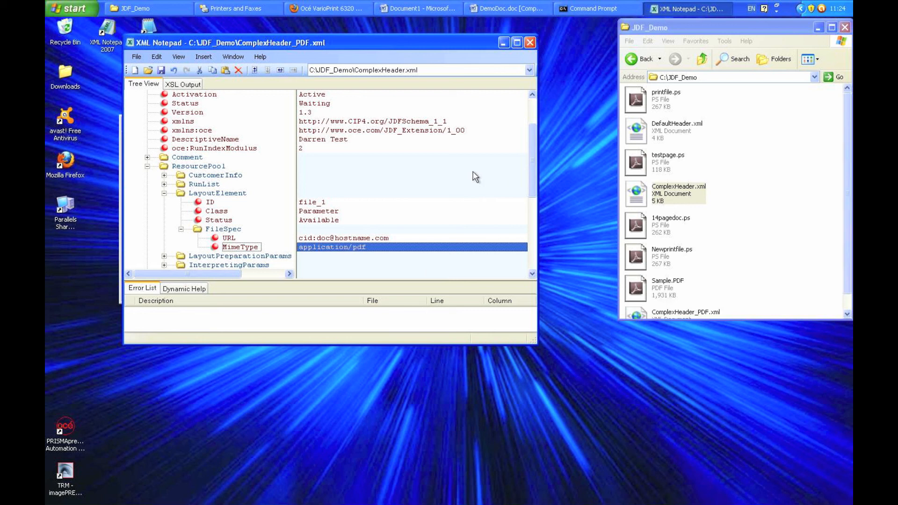
{"action": "left_click", "coordinate": [530, 43]}
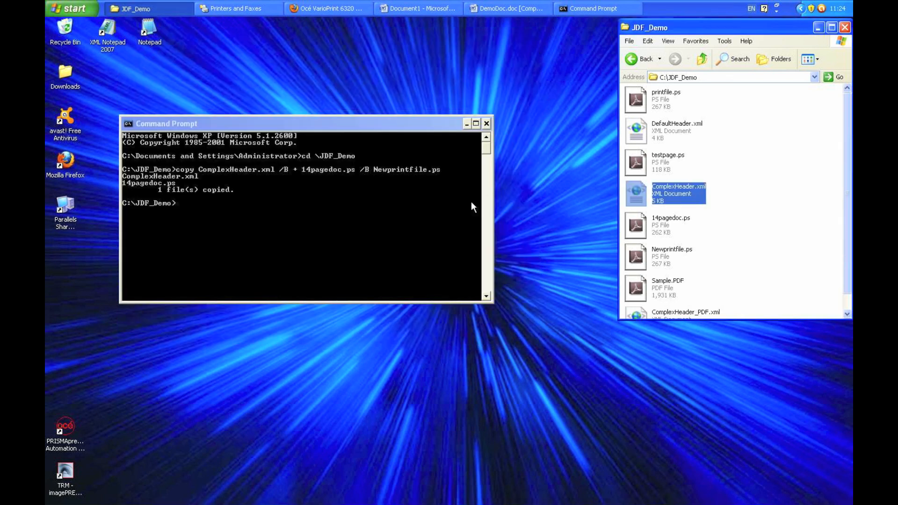
In the Command Prompt, join ComplexHeader_PDF.xml and Sample.PDF in binary mode into NewPrintfile.PDF with the copy command, using /B for both source files.
{"action": "left_click", "coordinate": [316, 115]}
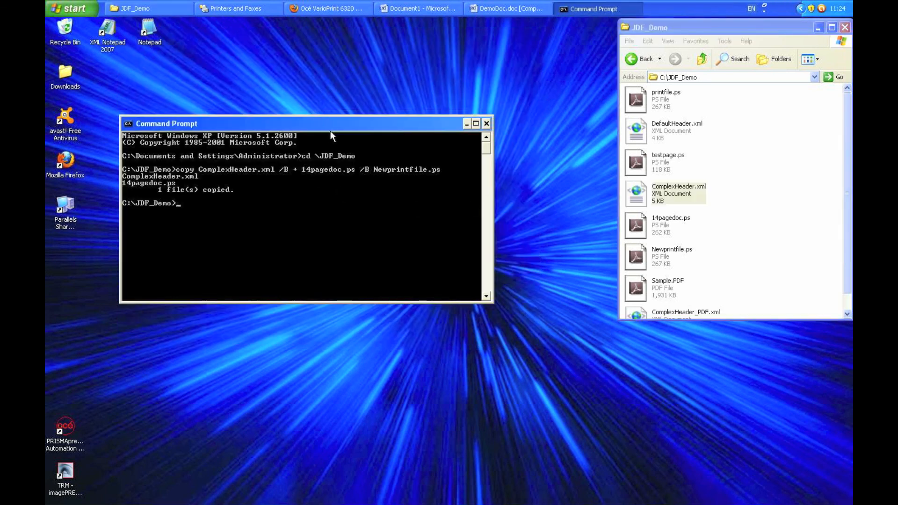
{"action": "left_click_drag", "start_coordinate": [334, 125], "coordinate": [353, 78]}
{"action": "type", "text": "copy Comp"}
{"action": "key", "text": "Tab"}
{"action": "key", "text": "Tab"}
{"action": "type", "text": "/B"}
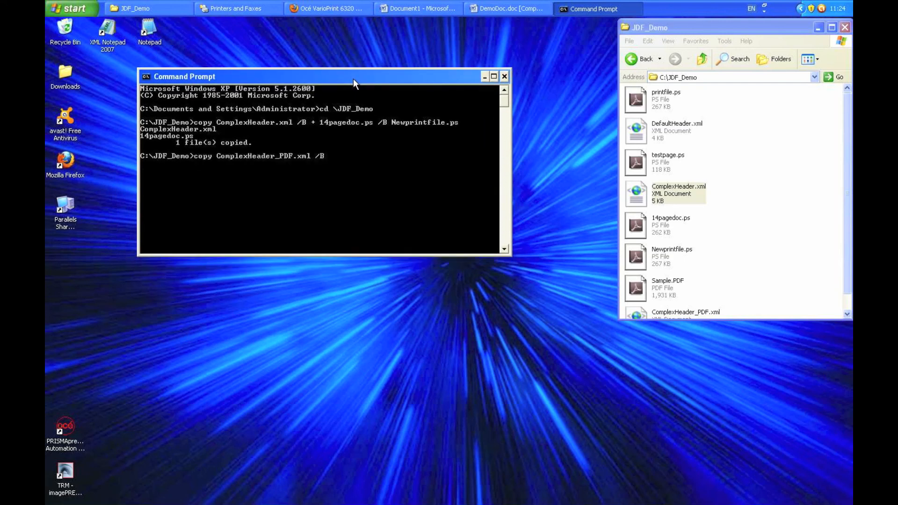
{"action": "type", "text": " + Sam"}
{"action": "key", "text": "Tab"}
{"action": "type", "text": "/B NewPrint"}
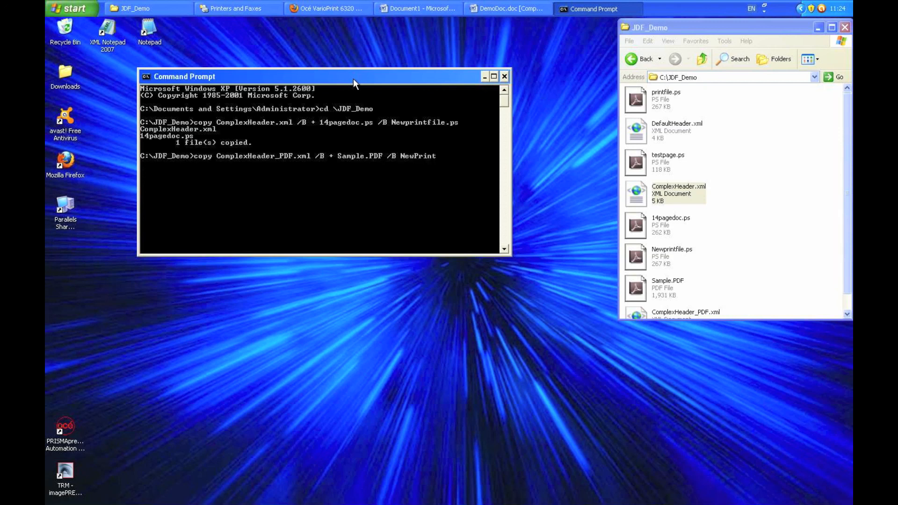
{"action": "type", "text": "file.PDF"}
{"action": "key", "text": "Return"}
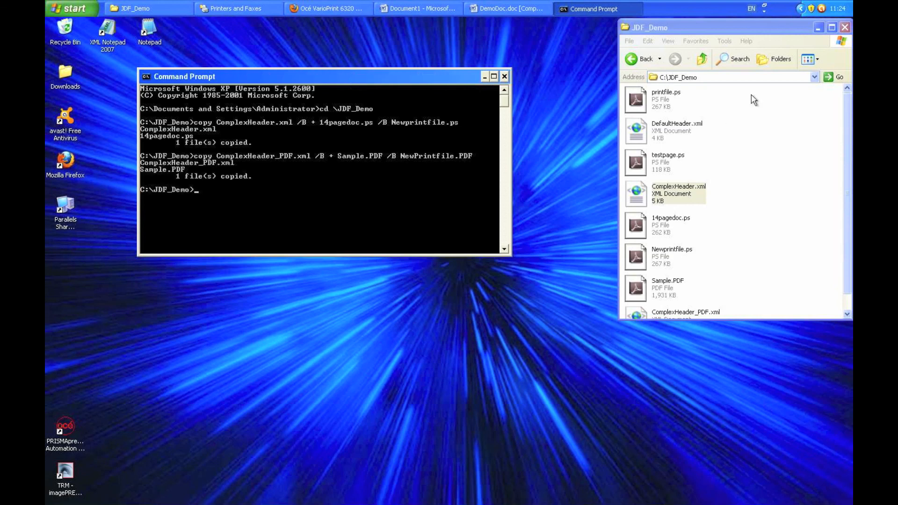
Find NewPrintfile.PDF in the JDF_Demo folder and open it in Notepad.
{"action": "left_click_drag", "start_coordinate": [753, 29], "coordinate": [711, 29]}
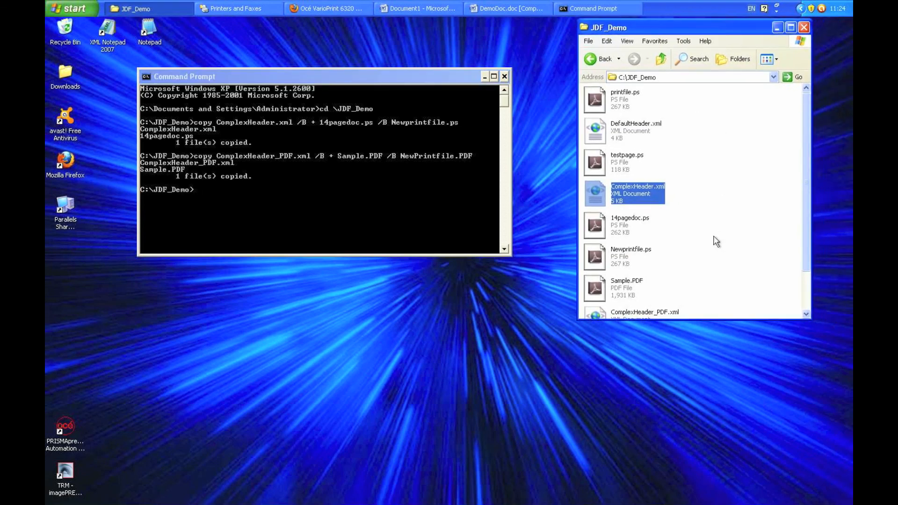
{"action": "scroll", "coordinate": [715, 265], "scroll_direction": "down", "scroll_amount": 2}
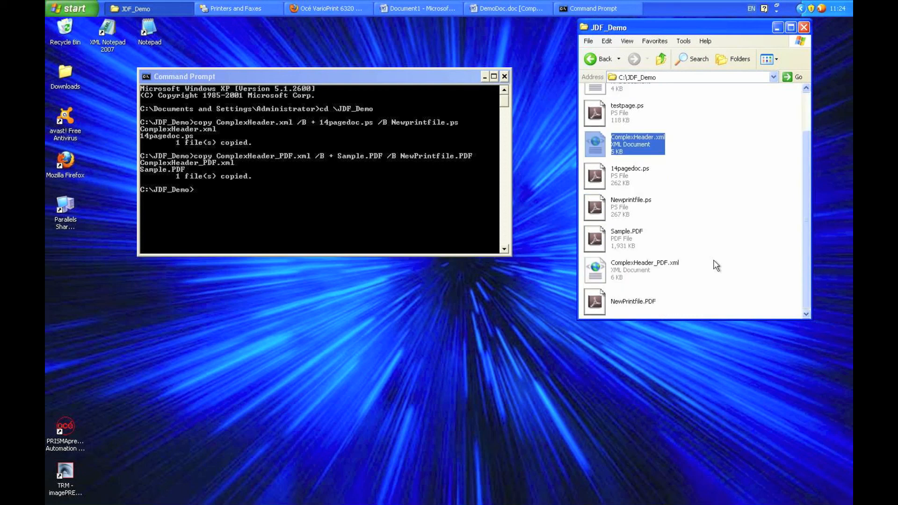
{"action": "left_click", "coordinate": [634, 310]}
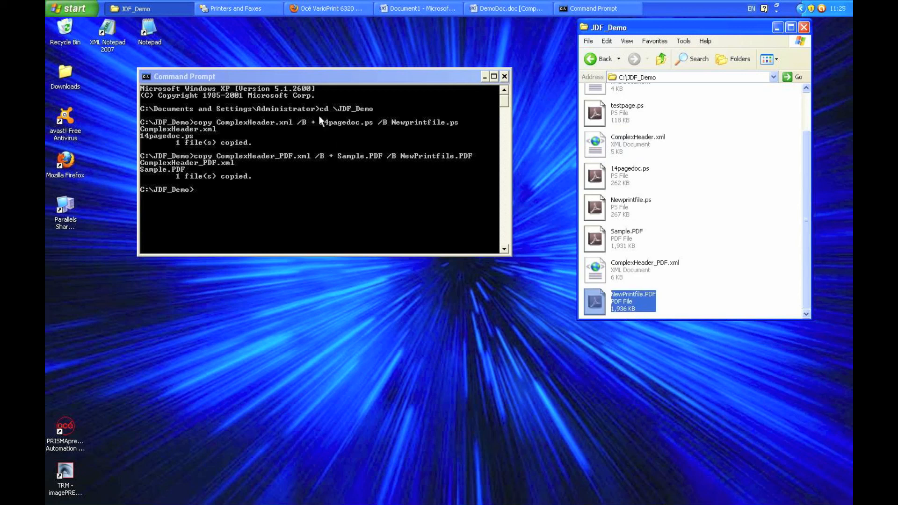
{"action": "double_click", "coordinate": [149, 32]}
{"action": "left_click_drag", "start_coordinate": [600, 316], "coordinate": [435, 271]}
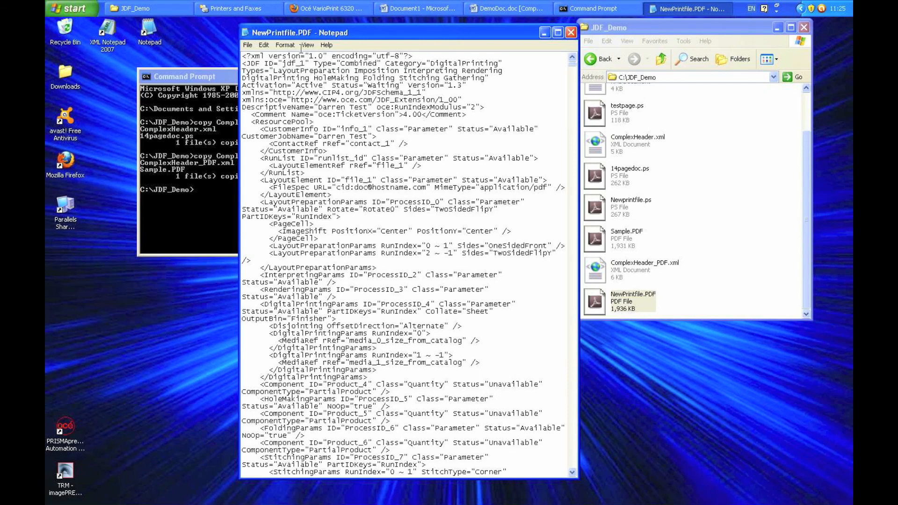
Examine where the closing JDF tag meets the PDF data in NewPrintfile.PDF, highlighting the start of the PDF content.
{"action": "scroll", "coordinate": [354, 295], "scroll_direction": "down", "scroll_amount": 20}
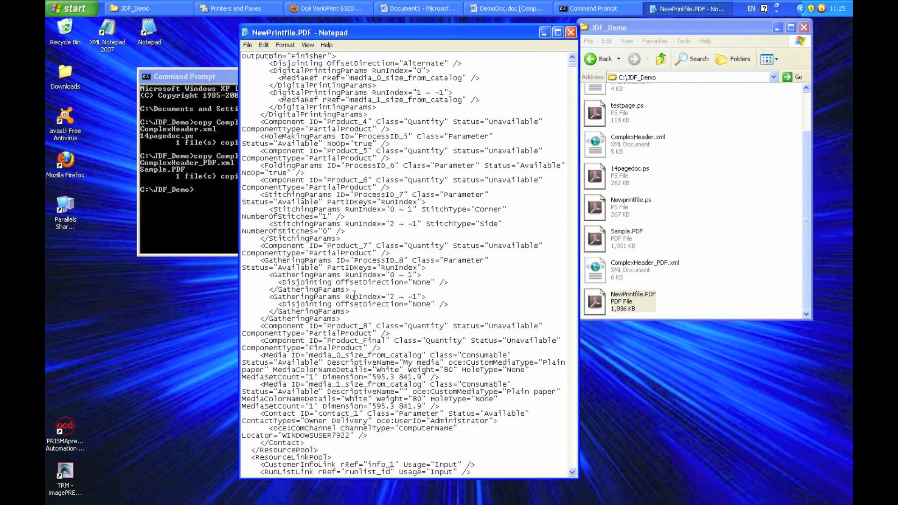
{"action": "scroll", "coordinate": [354, 296], "scroll_direction": "down", "scroll_amount": 5}
{"action": "scroll", "coordinate": [354, 296], "scroll_direction": "up", "scroll_amount": 5}
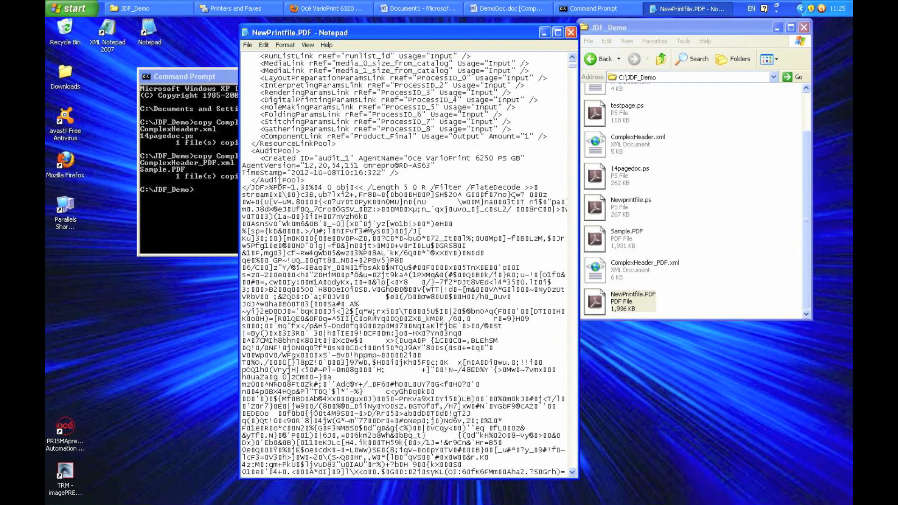
{"action": "left_click_drag", "start_coordinate": [270, 188], "coordinate": [538, 195]}
{"action": "left_click", "coordinate": [271, 187]}
{"action": "left_click_drag", "start_coordinate": [270, 187], "coordinate": [351, 202]}
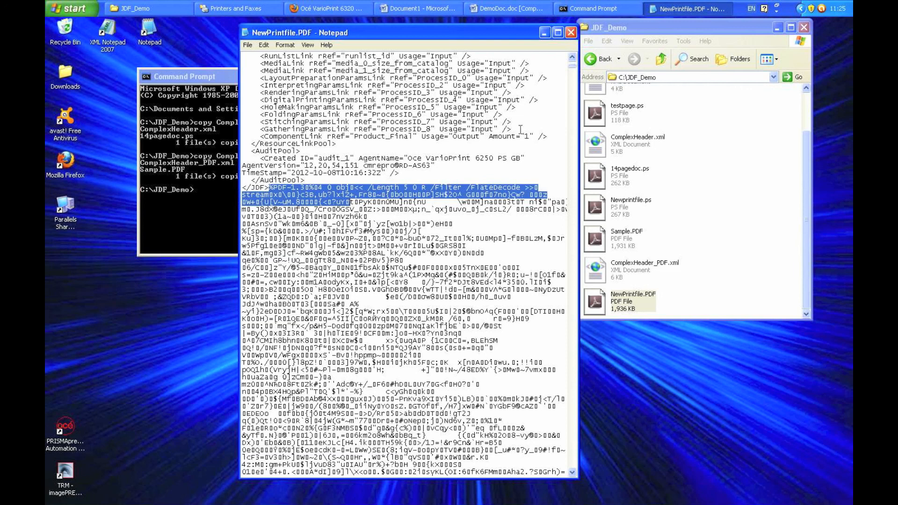
{"action": "left_click", "coordinate": [532, 159]}
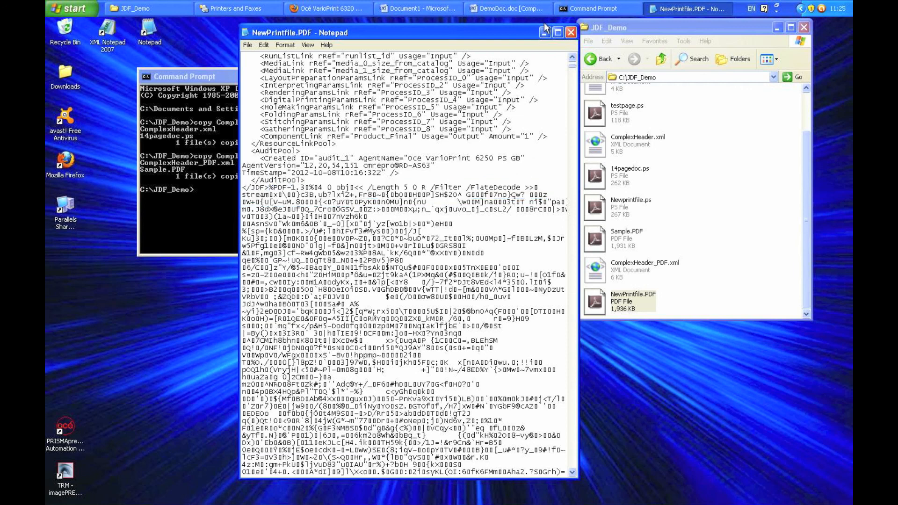